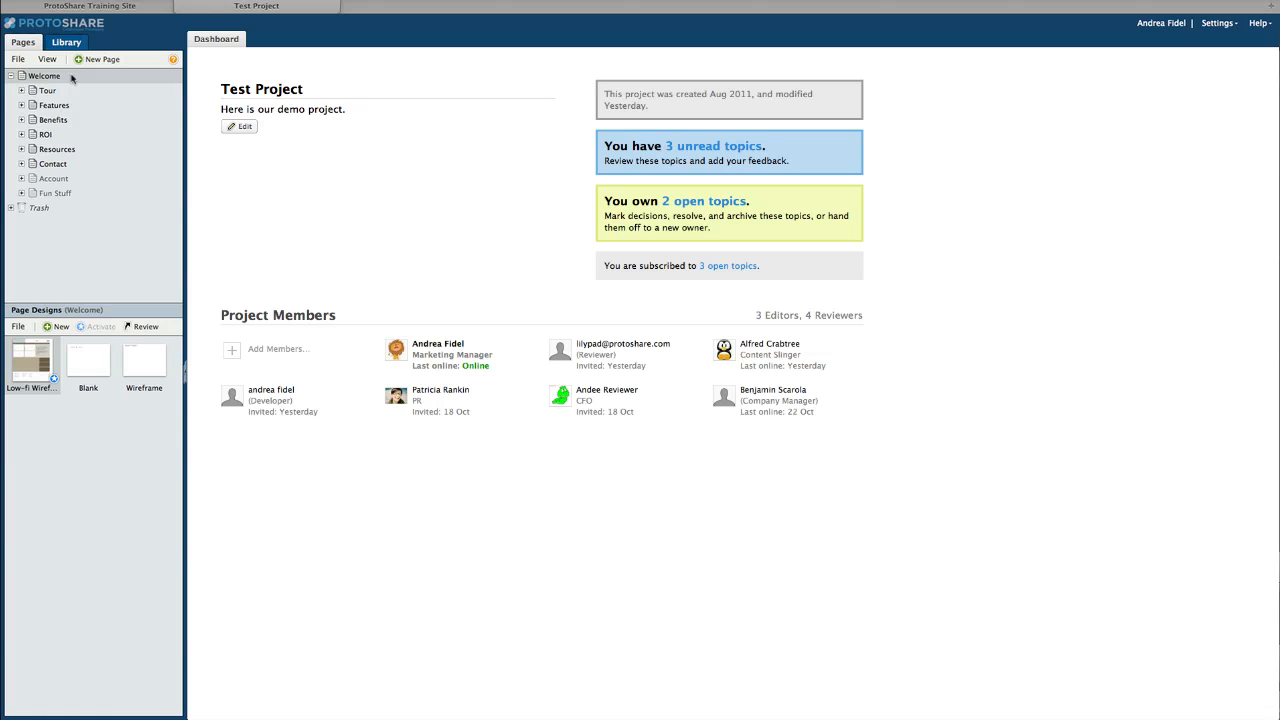
- Expand all pages in the page tree and look through the sub-pages of every section
left_click(47, 60)
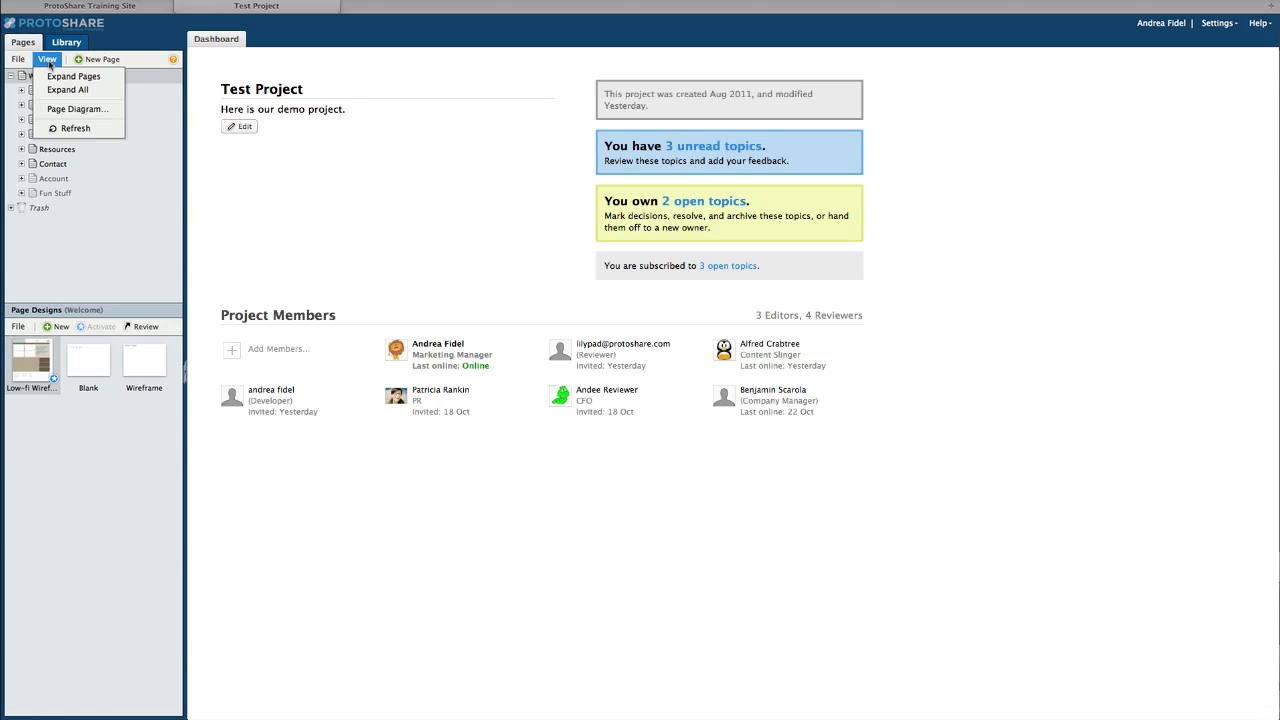
left_click(49, 76)
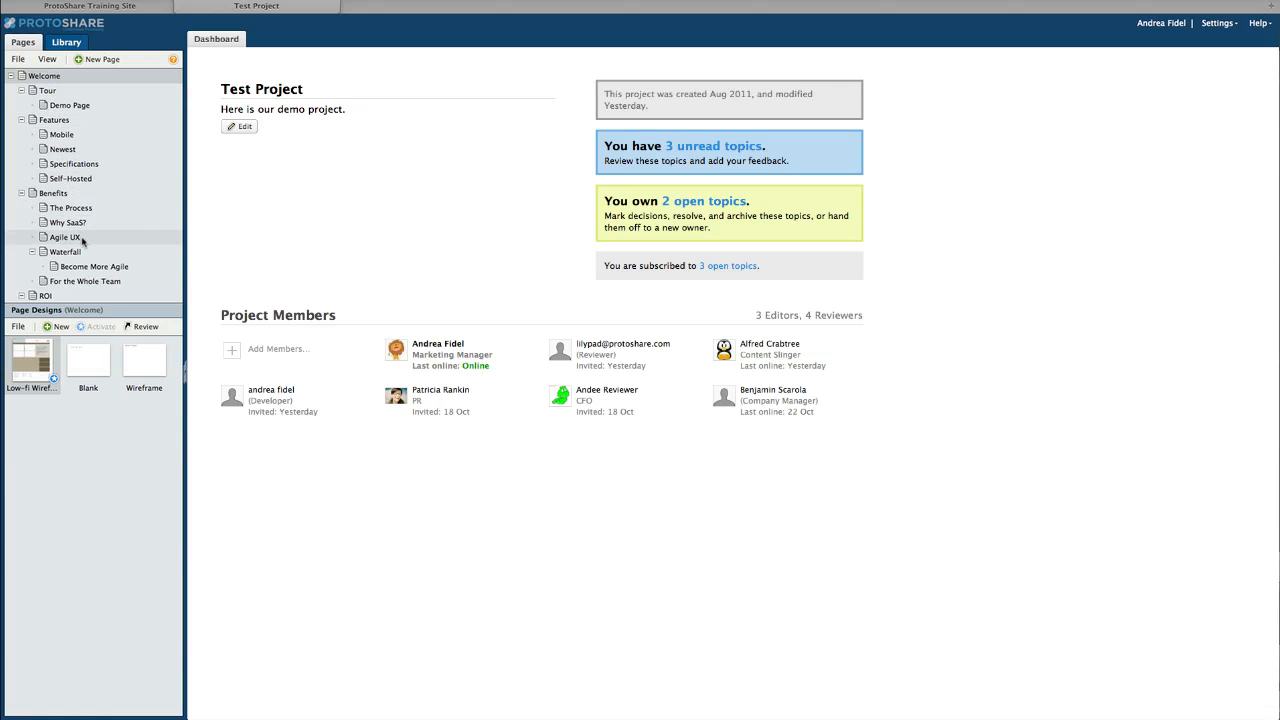
scroll(83, 242, "down", 4)
scroll(83, 242, "down", 4)
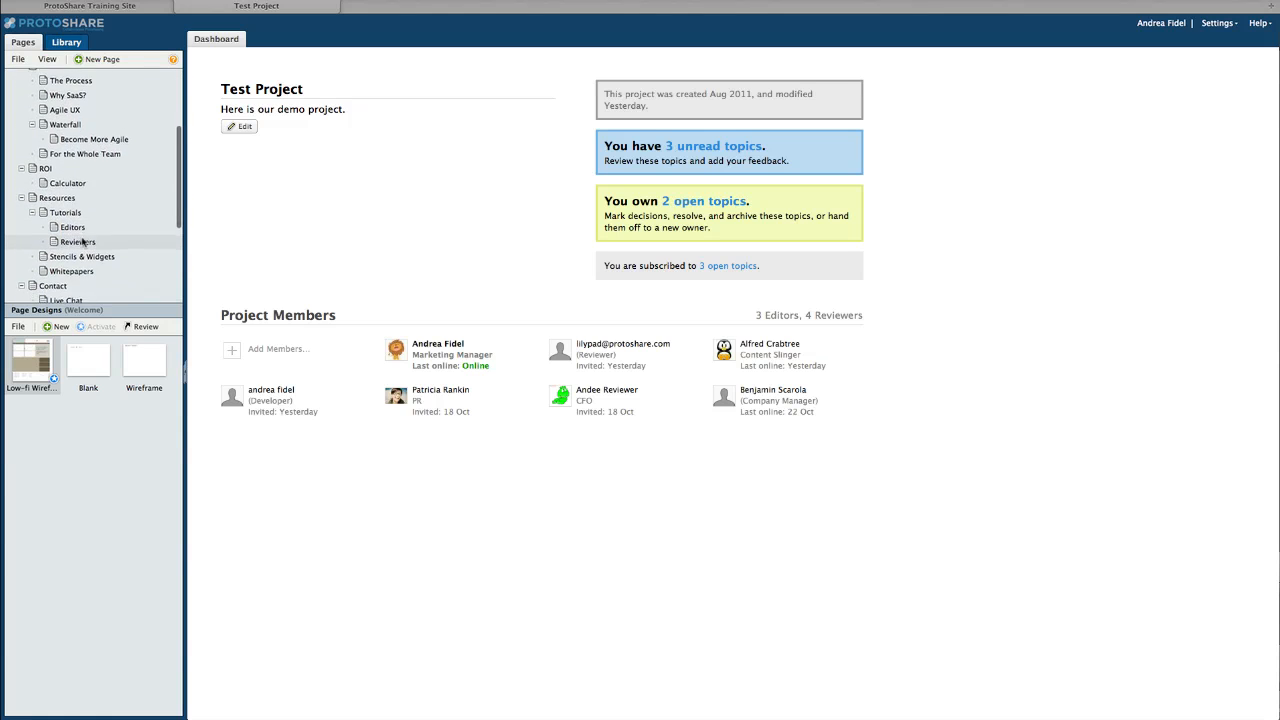
scroll(83, 242, "down", 4)
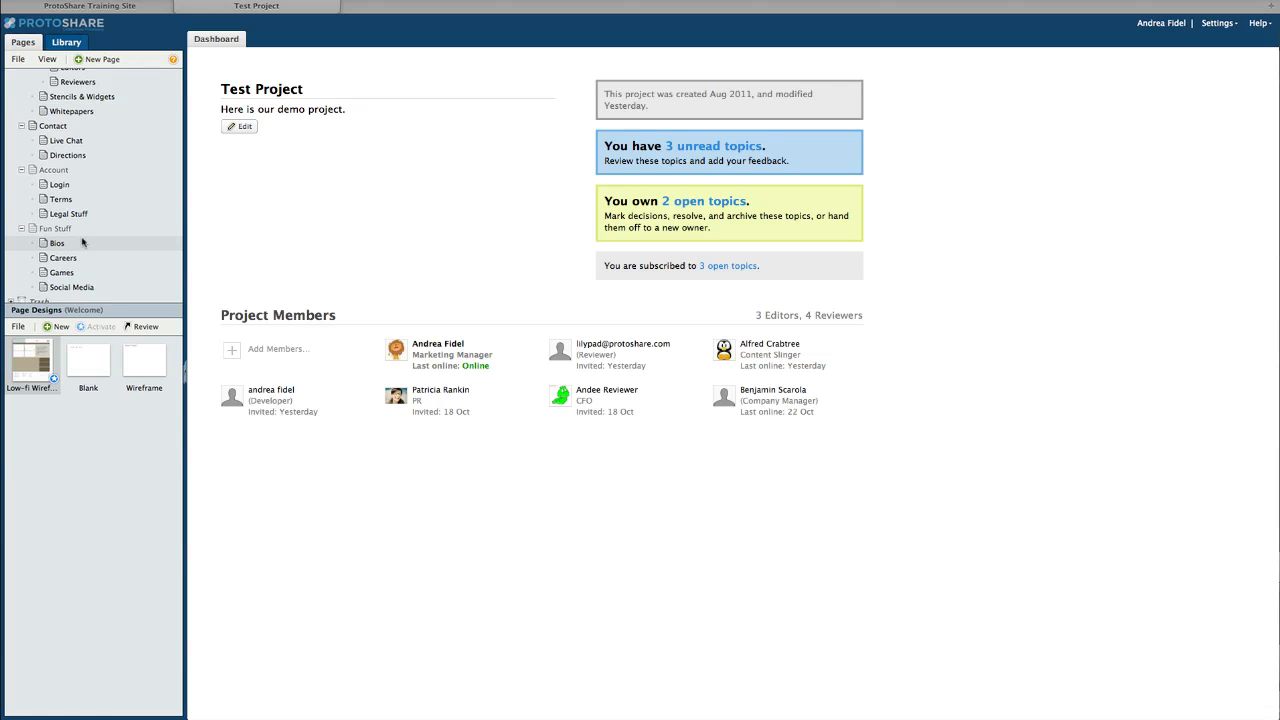
scroll(83, 242, "up", 10)
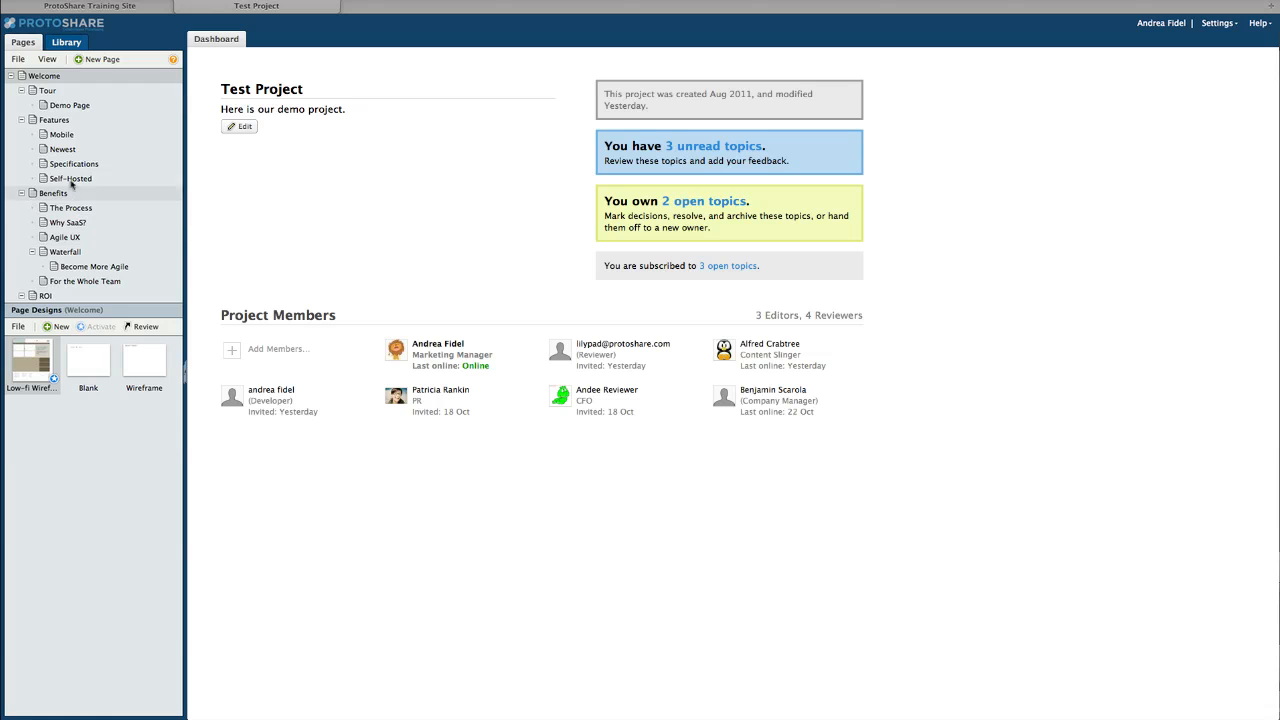
- Open the Welcome page's Low-fi Wireframe design and look over its layout from header to footer
left_click(57, 80)
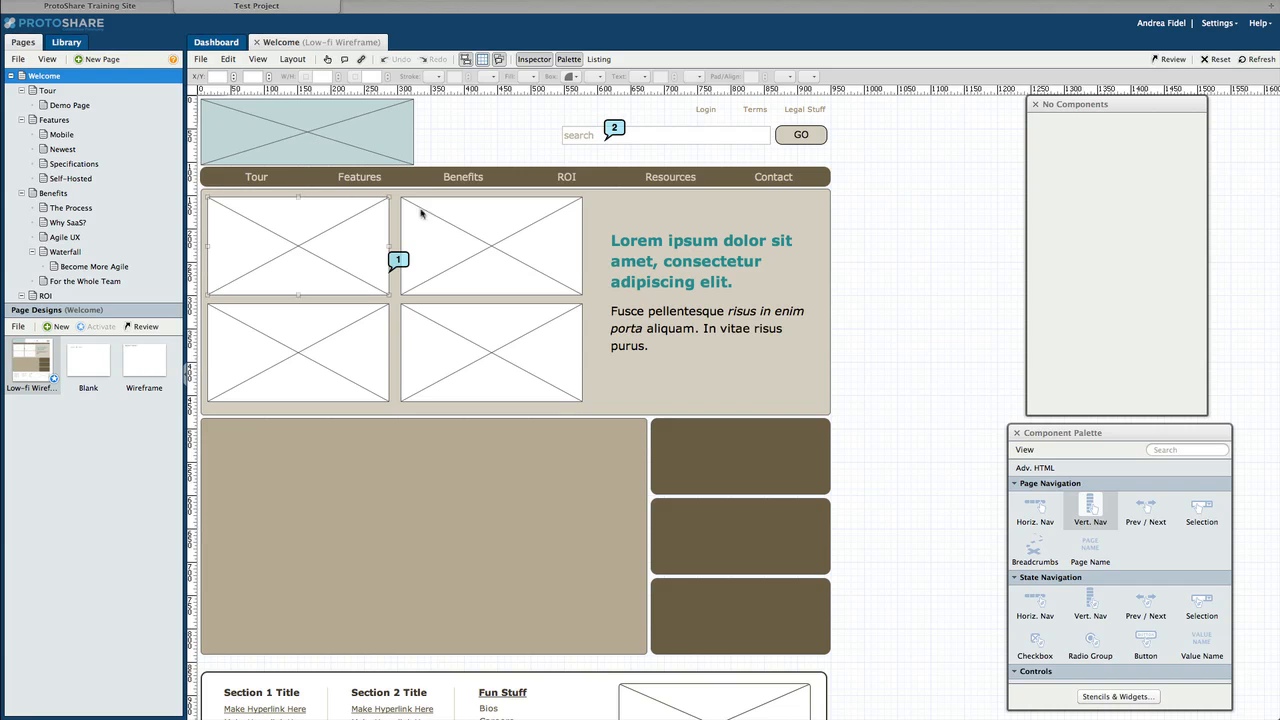
scroll(713, 217, "down", 5)
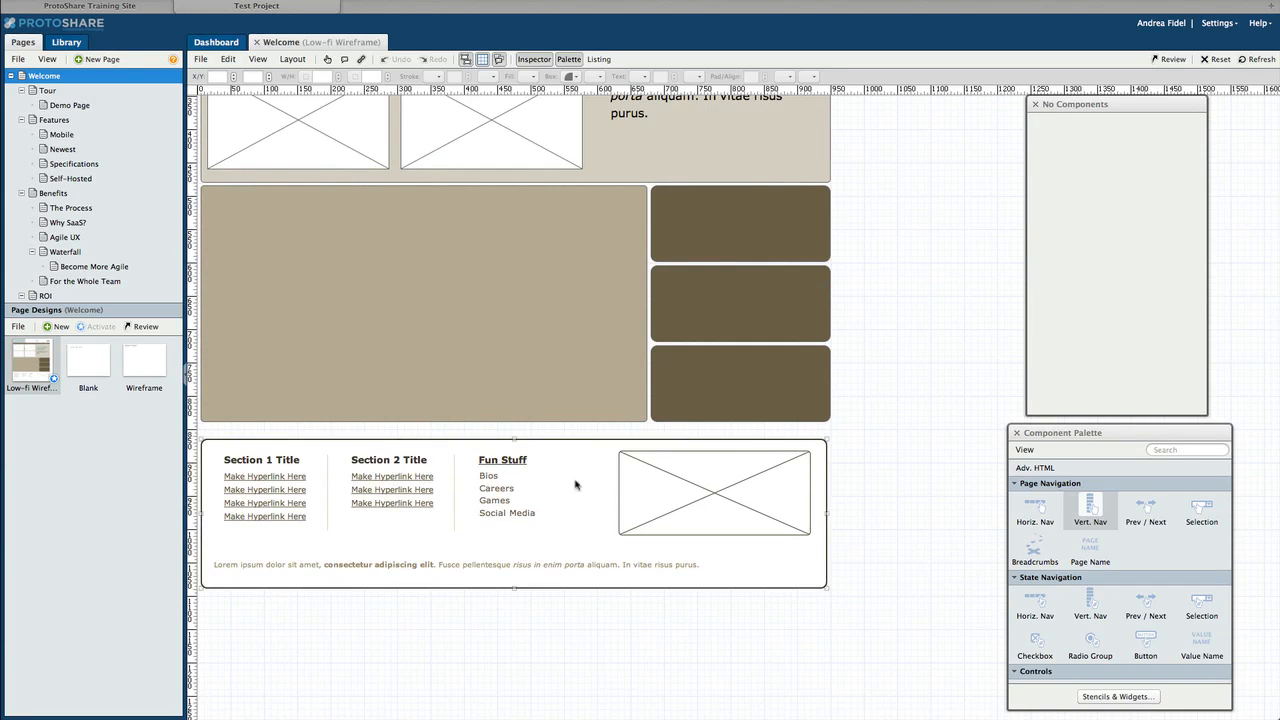
scroll(536, 425, "up", 1)
scroll(536, 425, "up", 5)
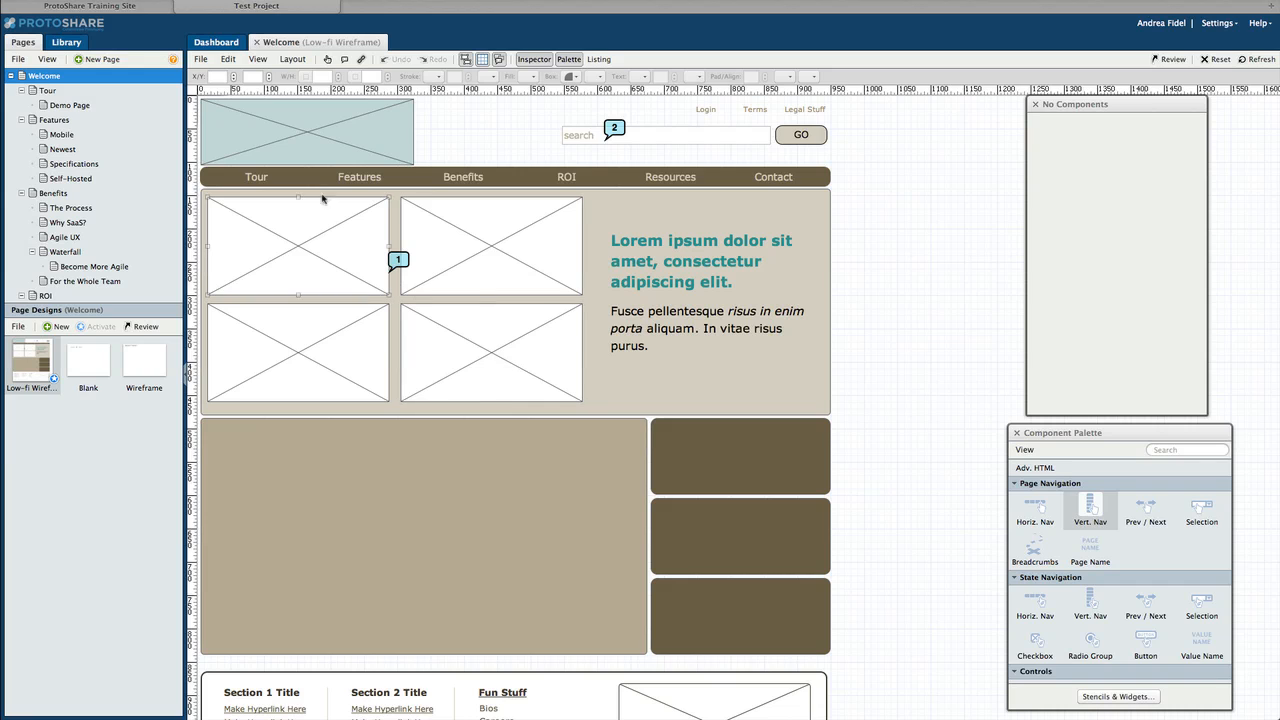
scroll(402, 187, "down", 1)
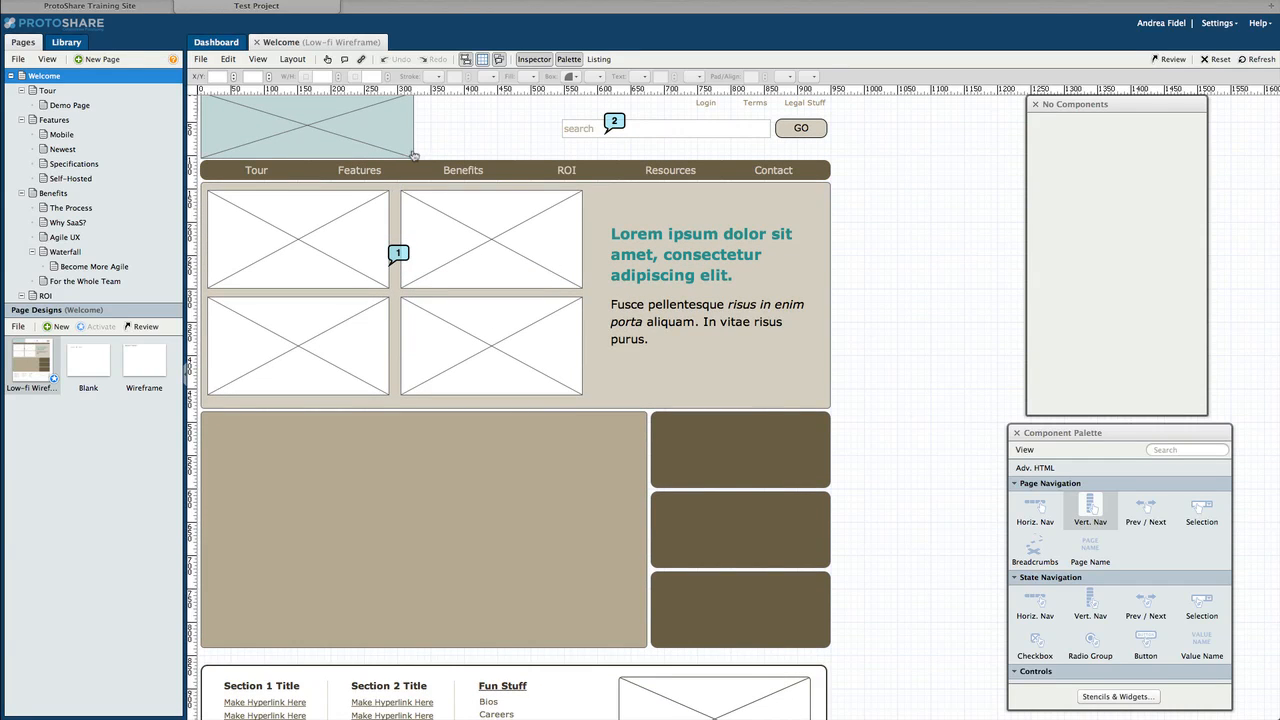
- Preview the drop-down sub-pages of the horizontal navigation bar in Test Mode, then return to editing
left_click(328, 61)
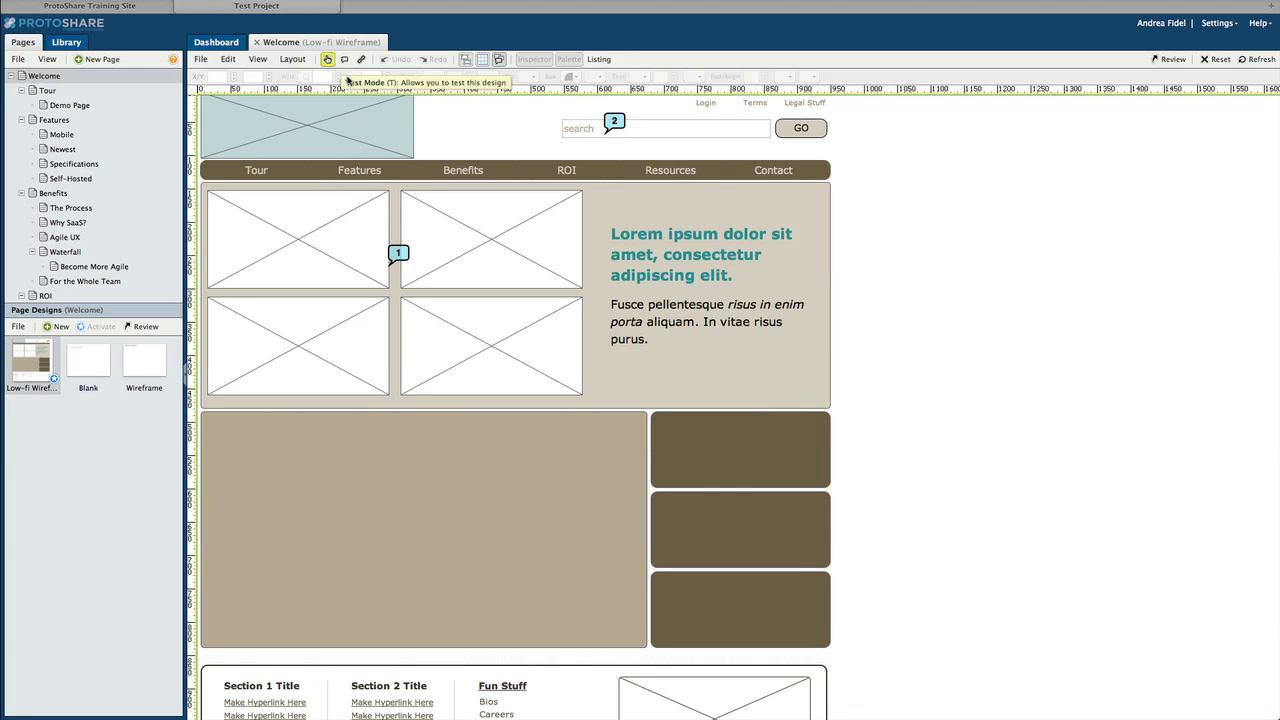
mouse_move(335, 173)
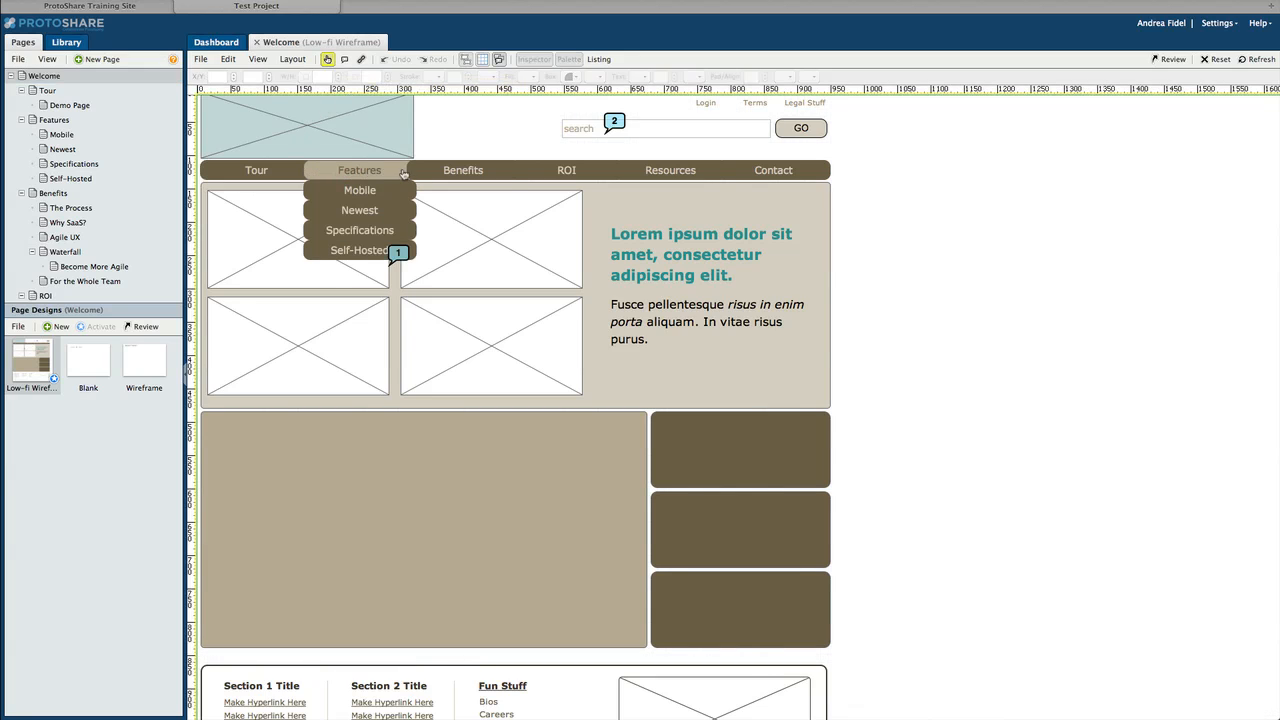
mouse_move(557, 171)
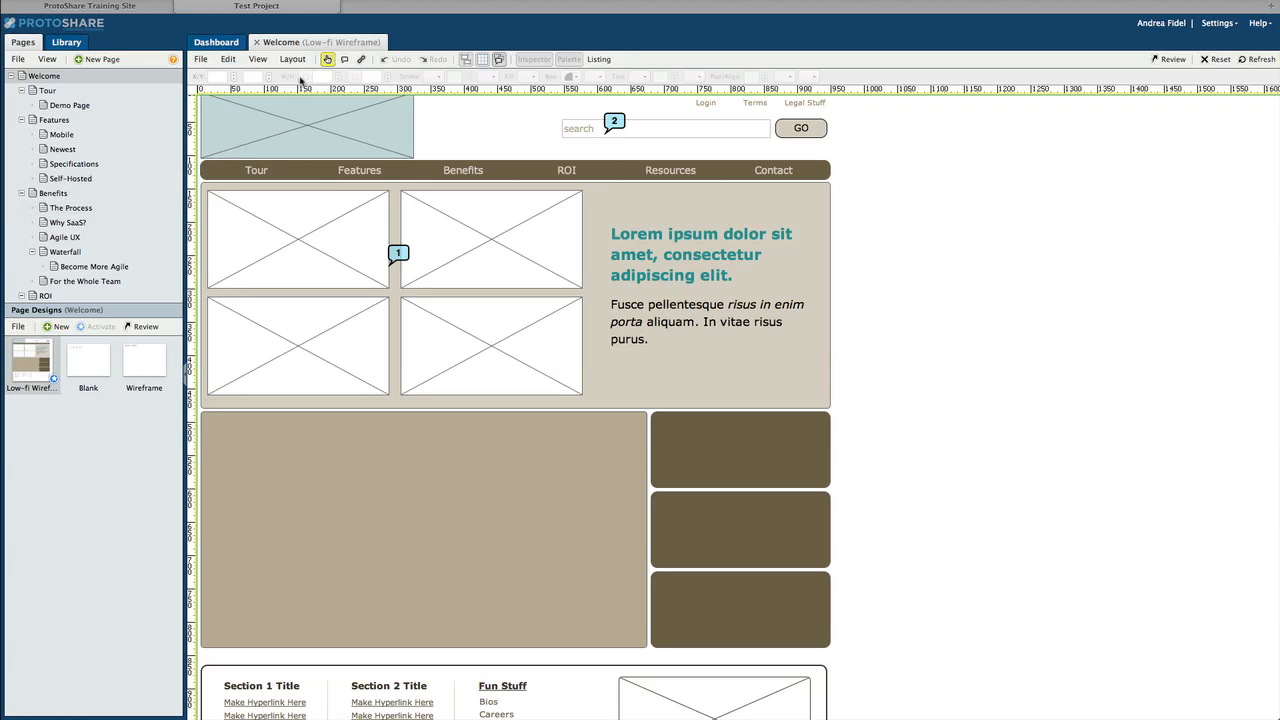
left_click(327, 60)
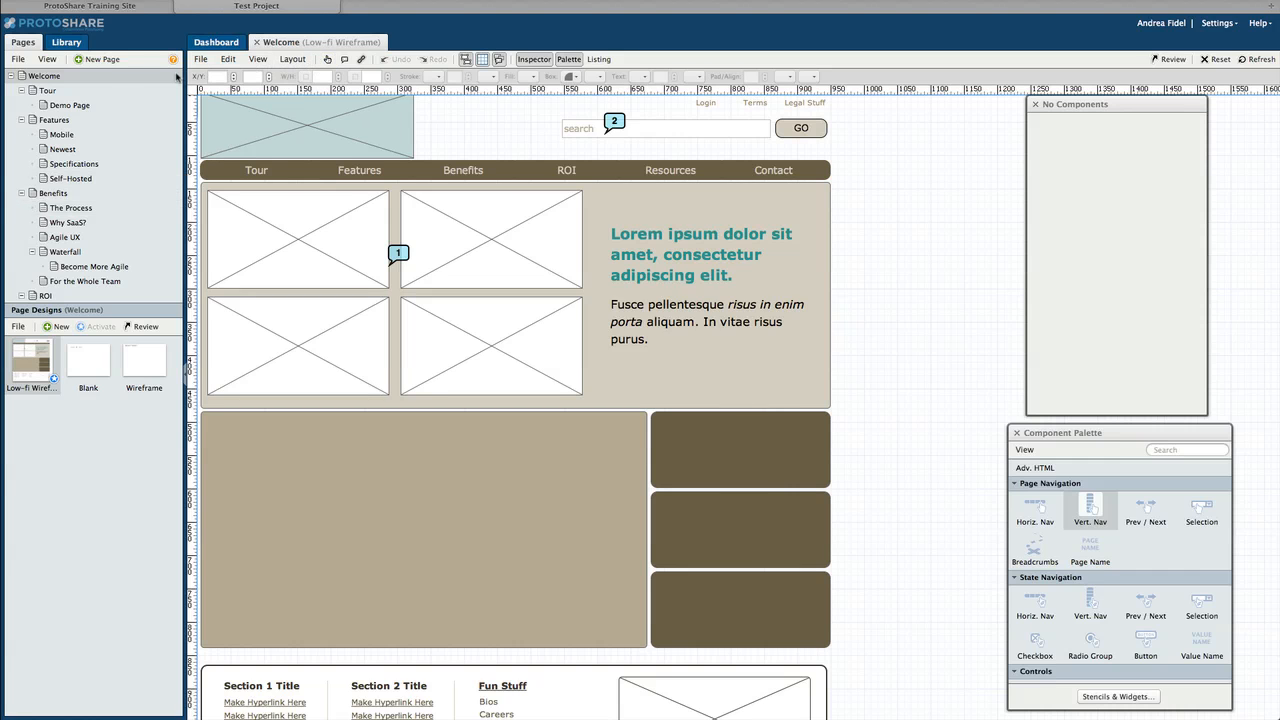
- Collapse the Tour, Features, Benefits, ROI, Resources, Contact, Account and Fun Stuff sections in the page tree
left_click(21, 91)
left_click(21, 105)
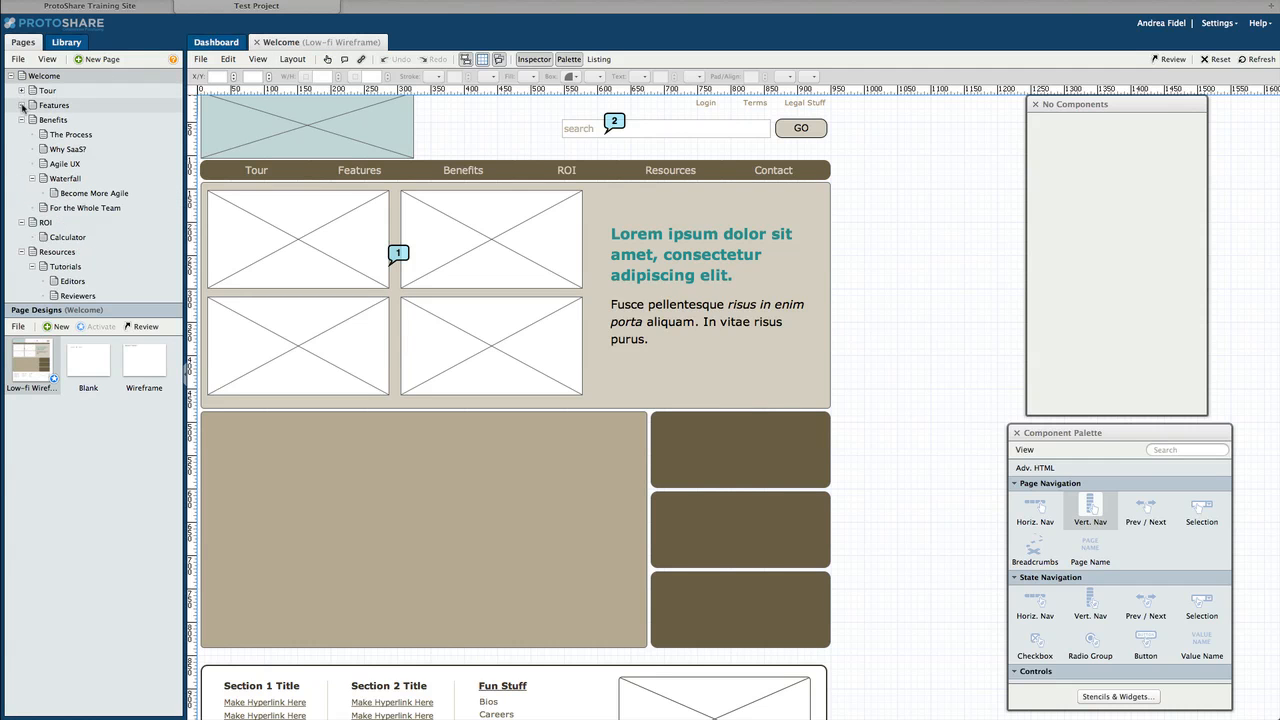
left_click(21, 120)
left_click(21, 134)
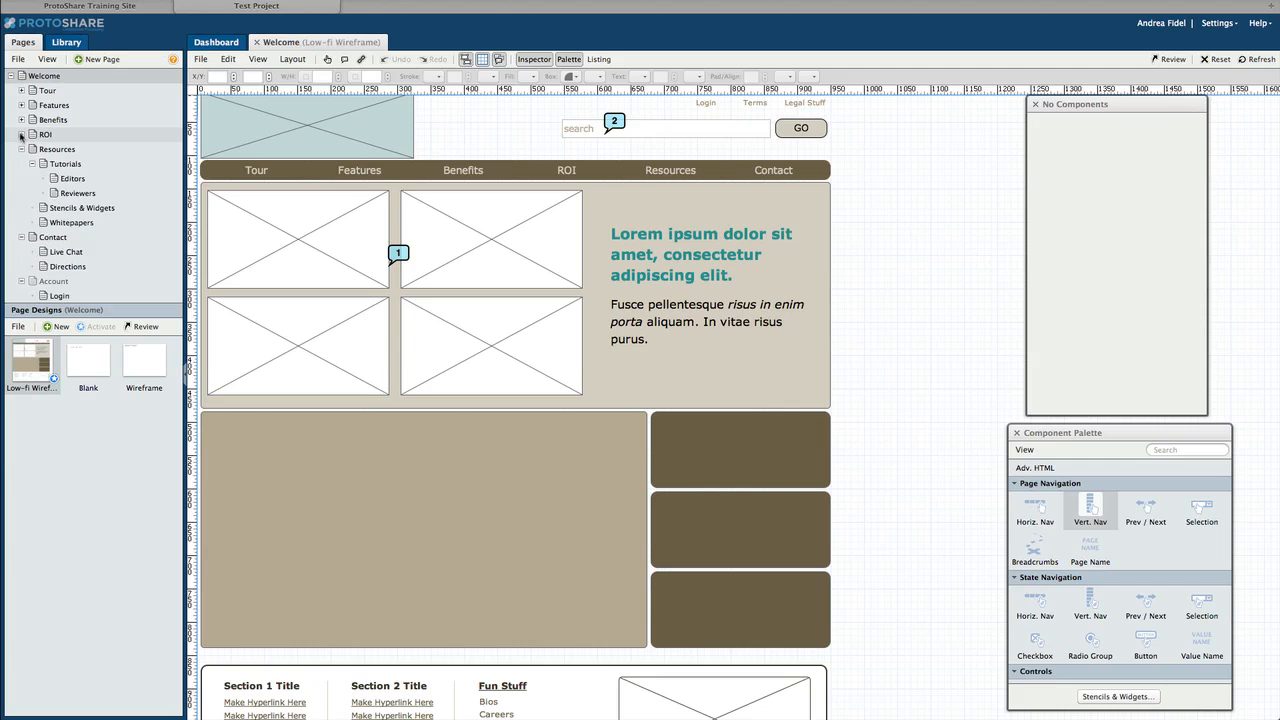
left_click(21, 149)
left_click(21, 164)
left_click(21, 178)
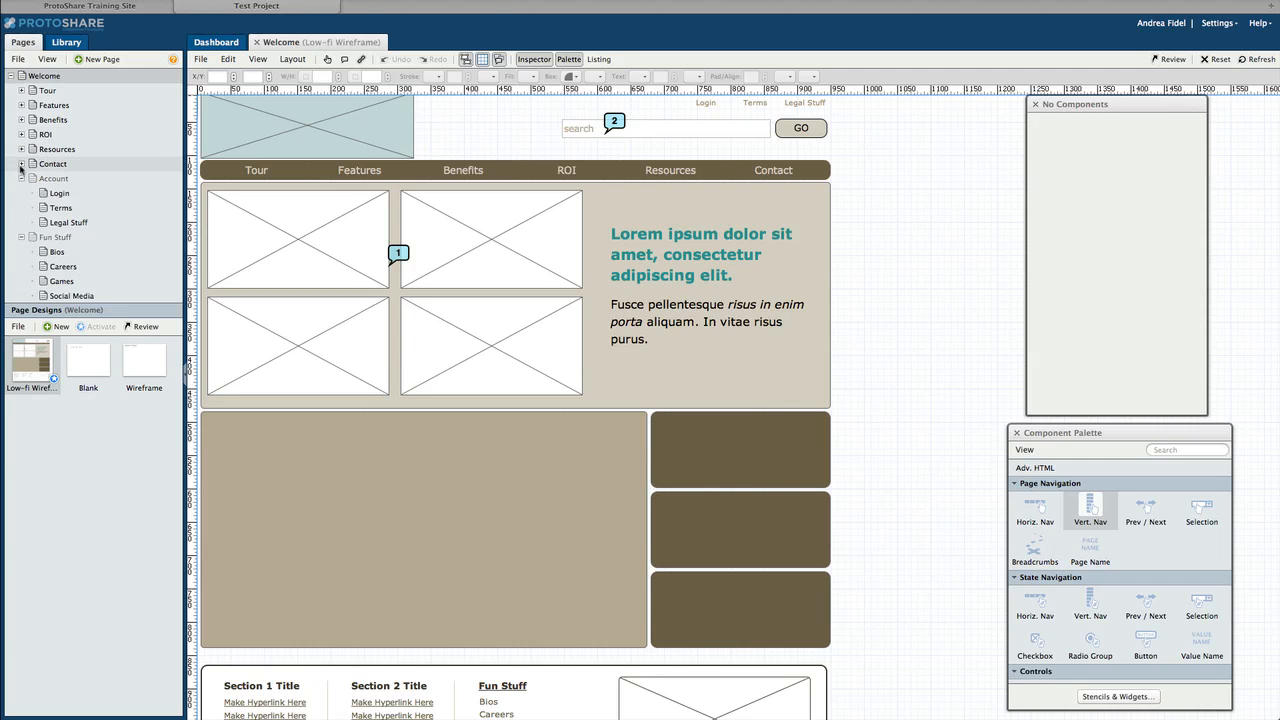
left_click(21, 192)
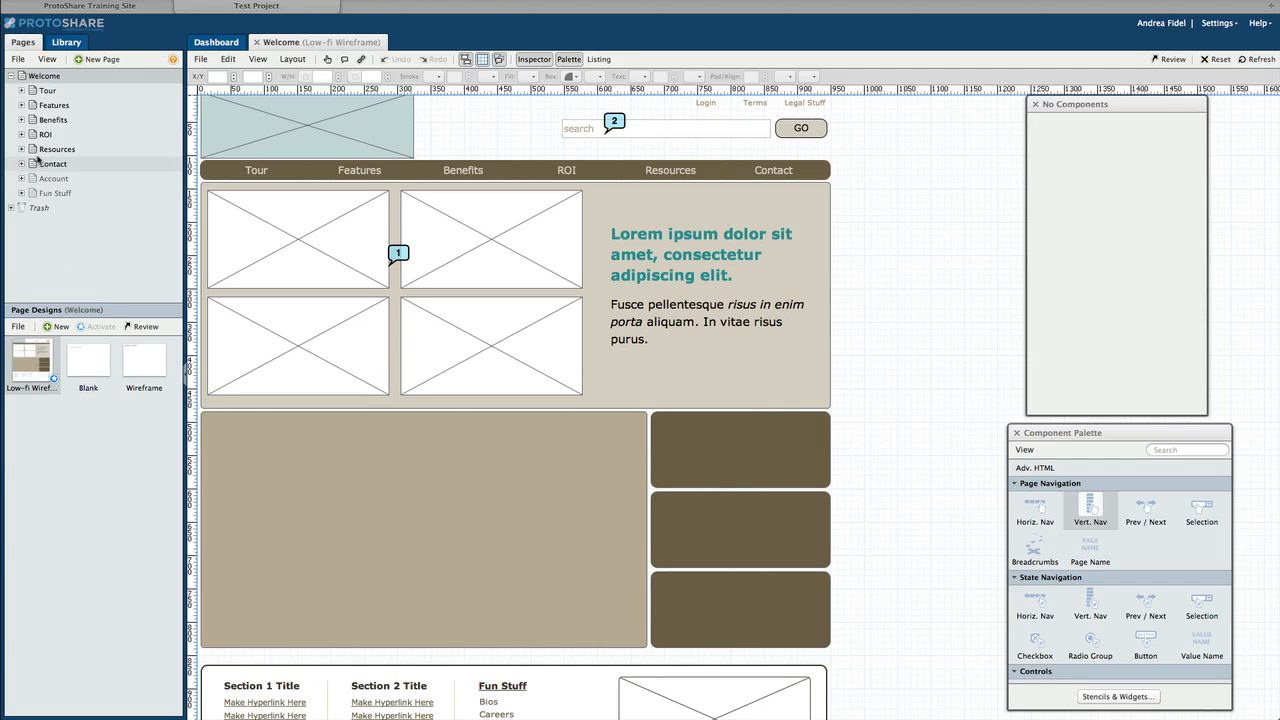
left_click(58, 78)
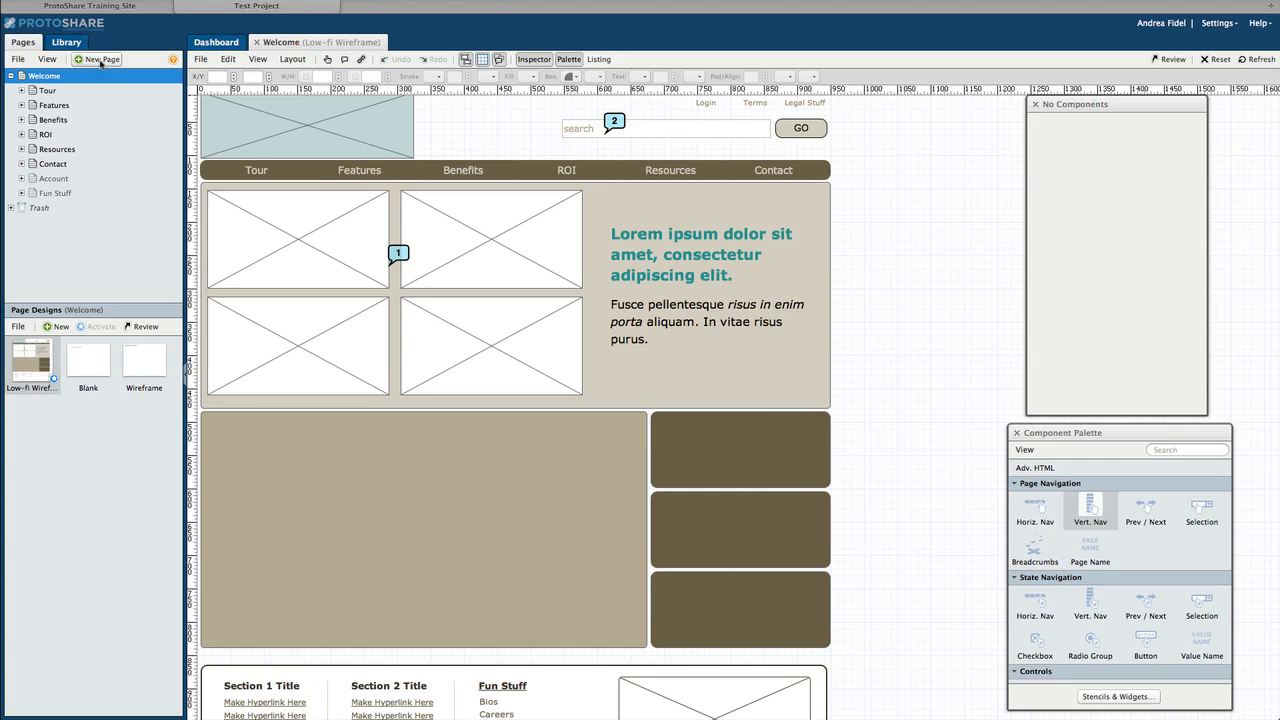
left_click(18, 59)
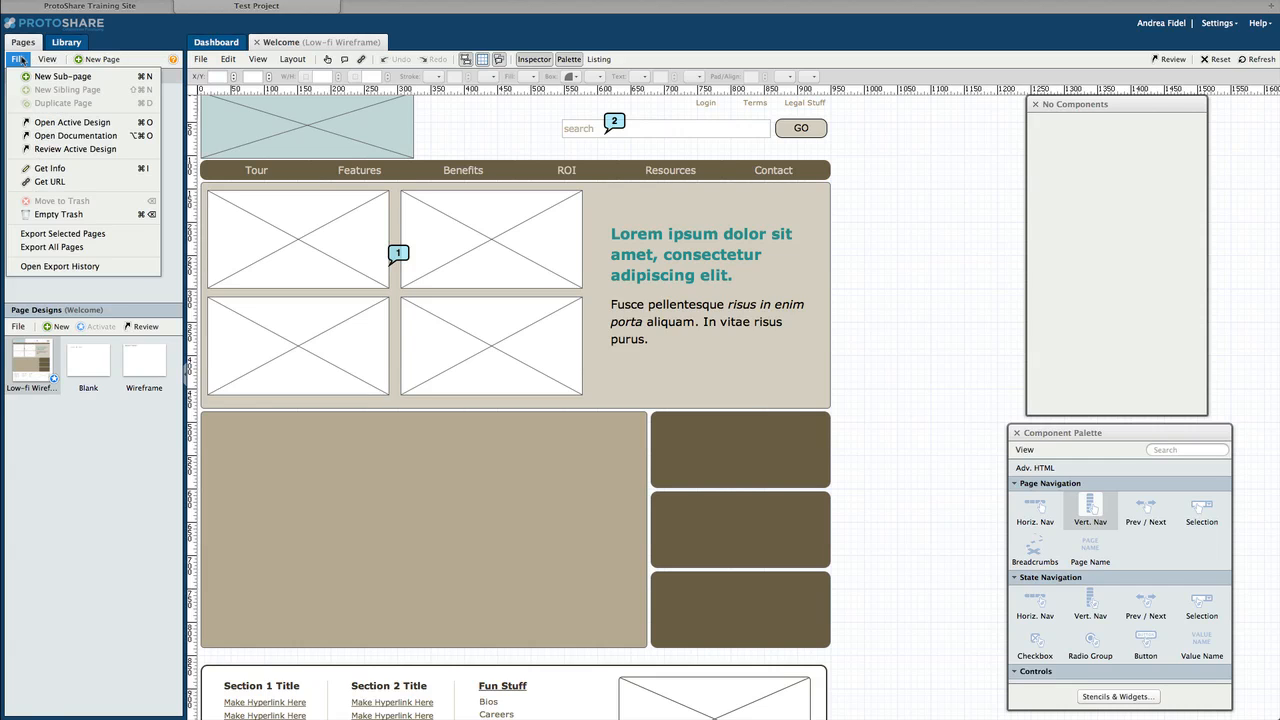
left_click(18, 59)
right_click(54, 78)
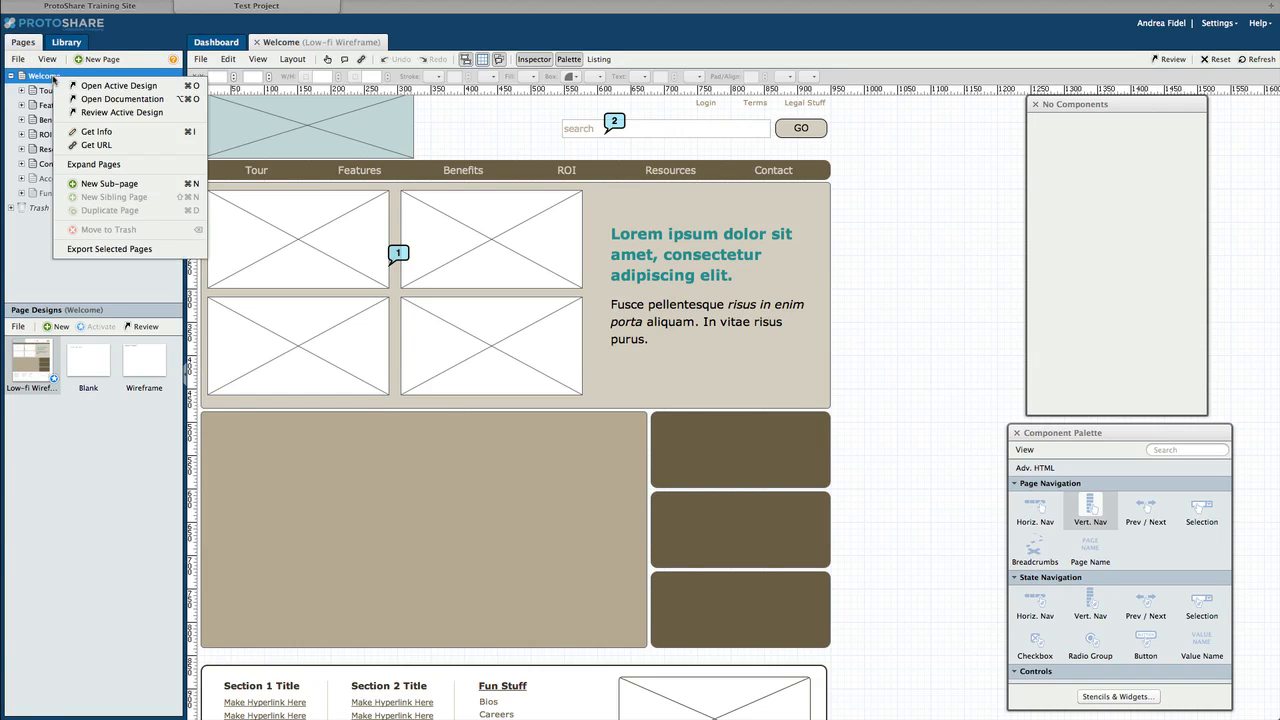
left_click(53, 79)
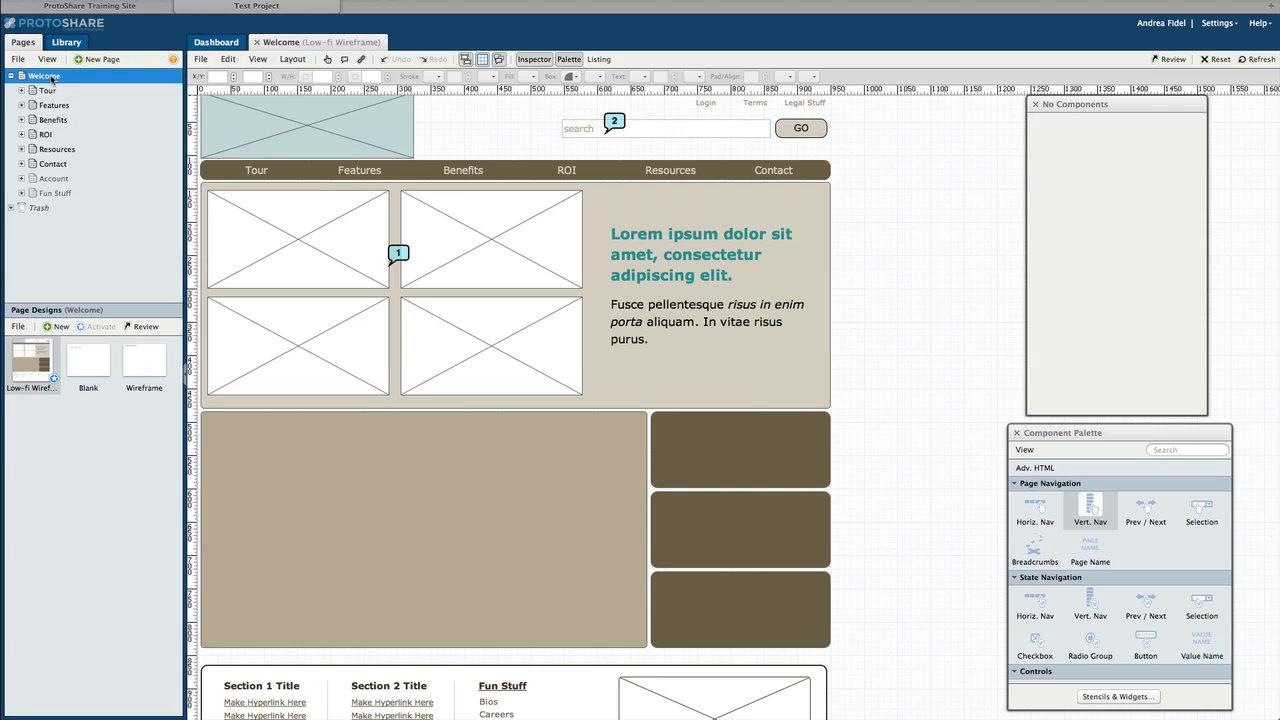
- Create a new page named Community under Welcome and move it into the Resources section
left_click(93, 60)
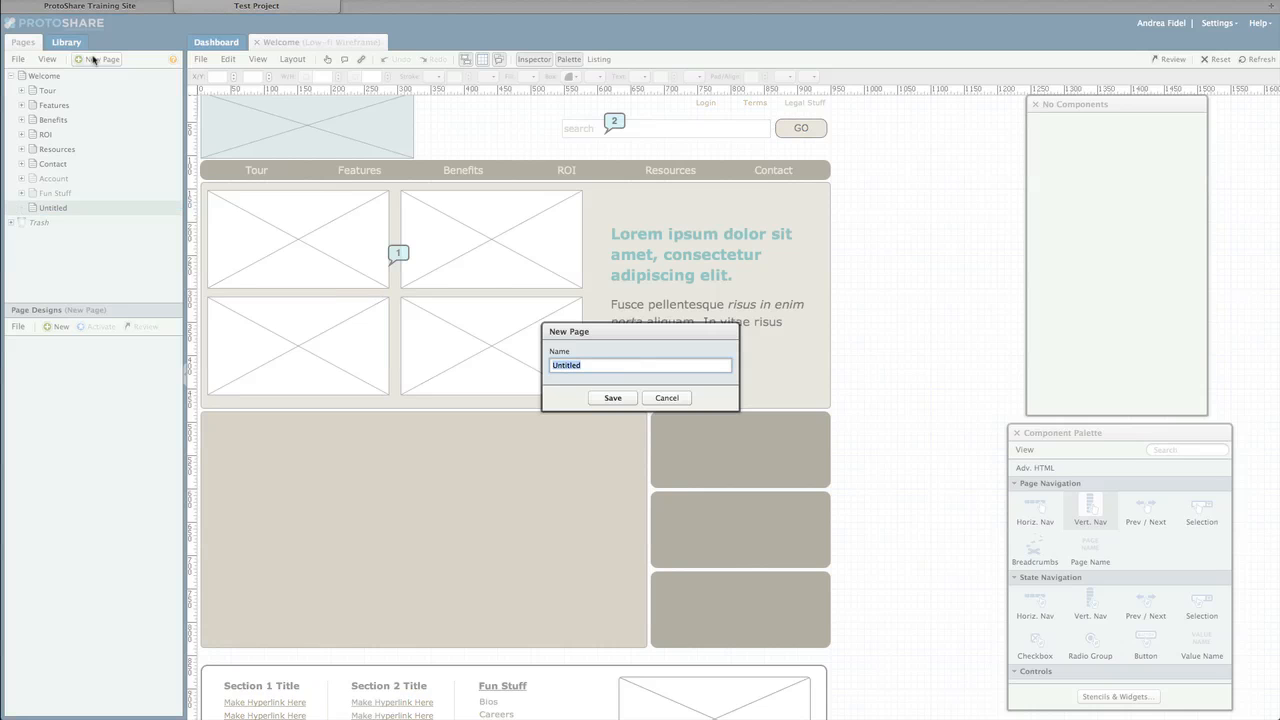
type("Community")
key("Return")
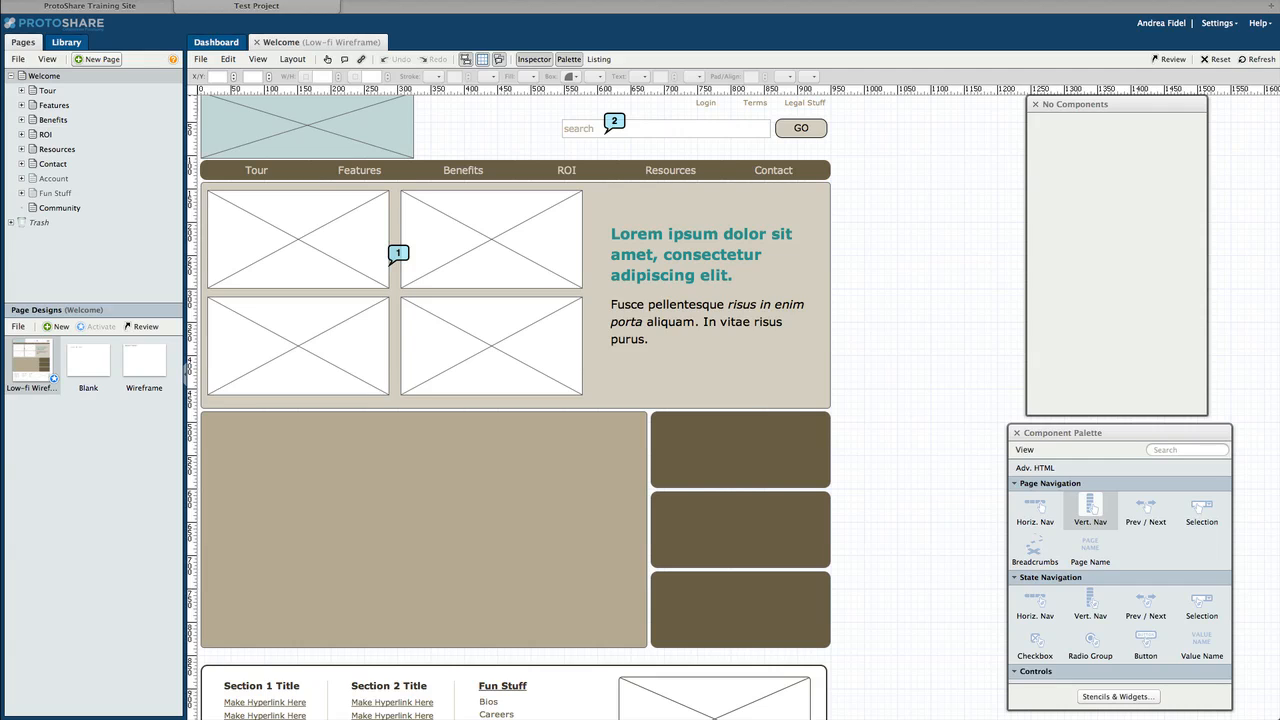
left_click_drag(58, 207, 66, 150)
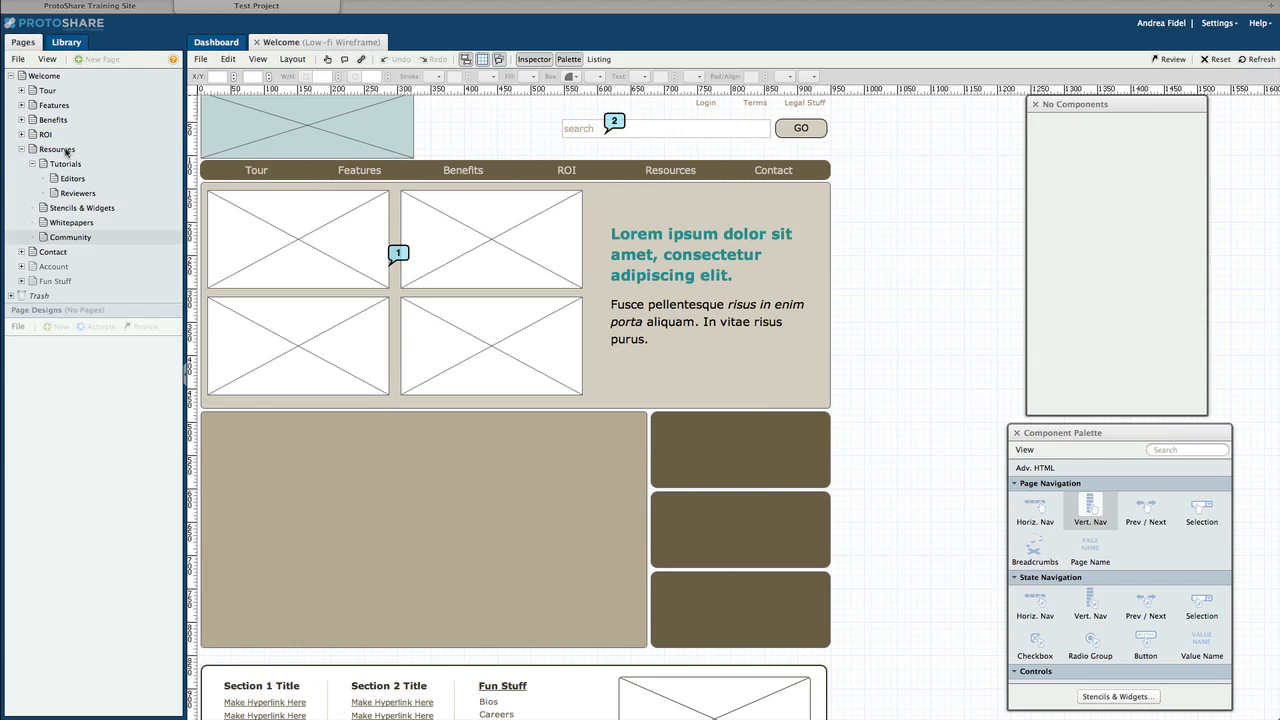
- Add three sub-pages named Forum, Blog and Stories under the Community page
left_click(66, 239)
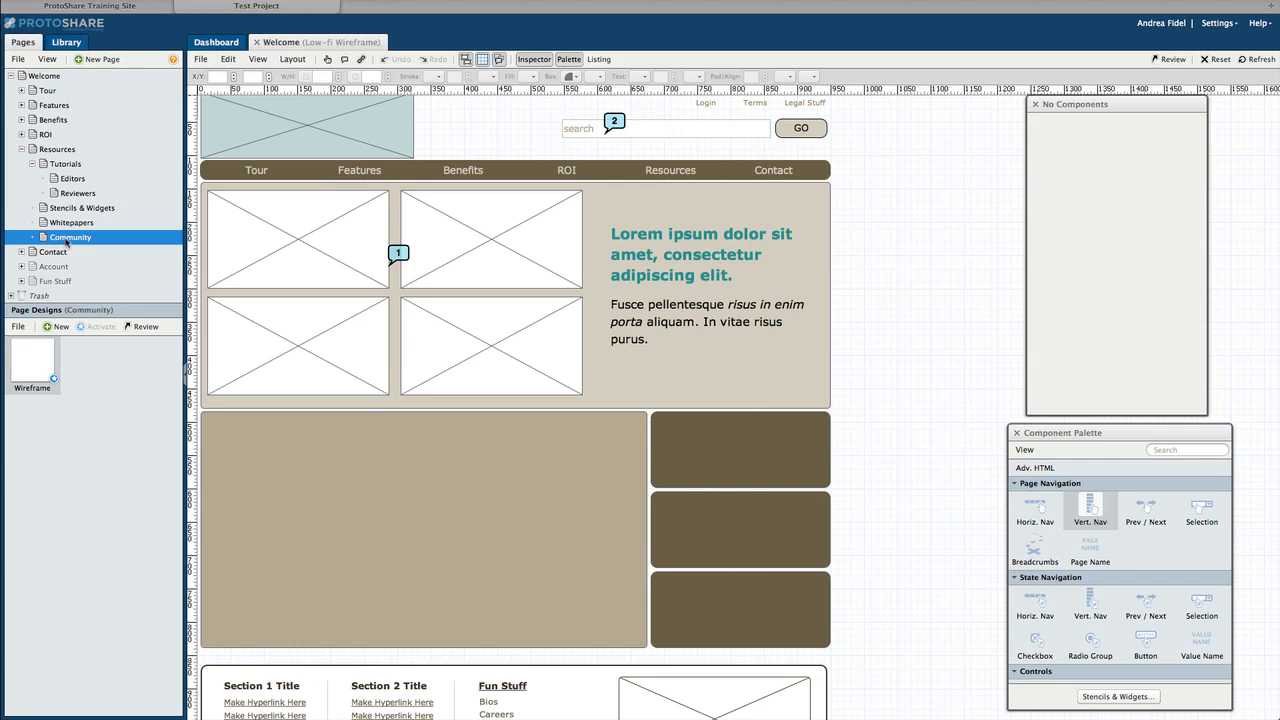
left_click(98, 61)
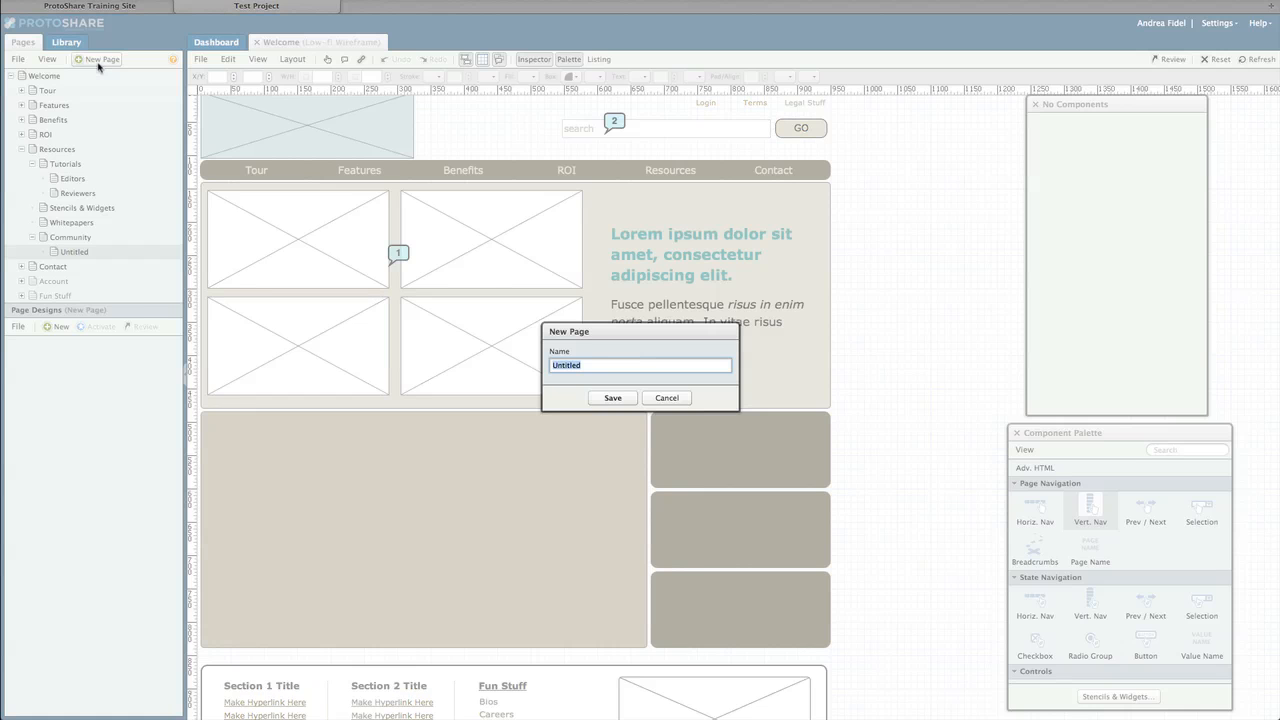
type("Forum")
key("Return")
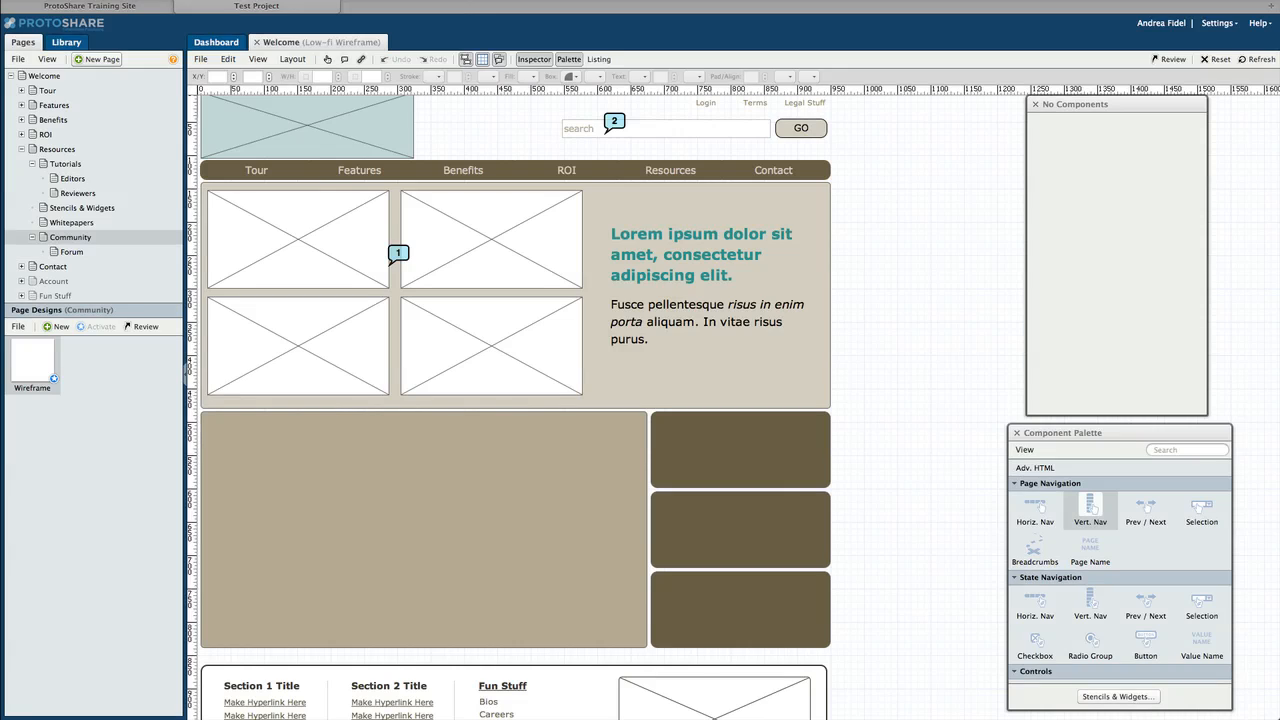
left_click(98, 60)
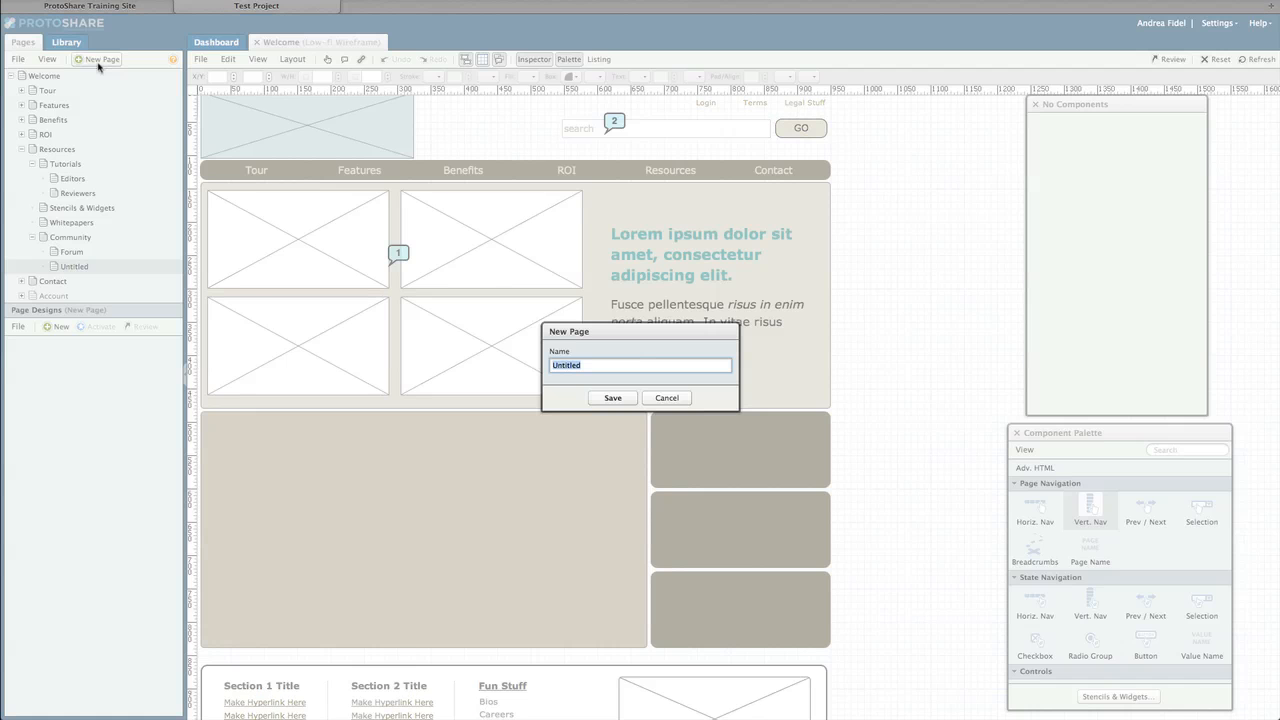
type("Blog")
key("Return")
left_click(98, 60)
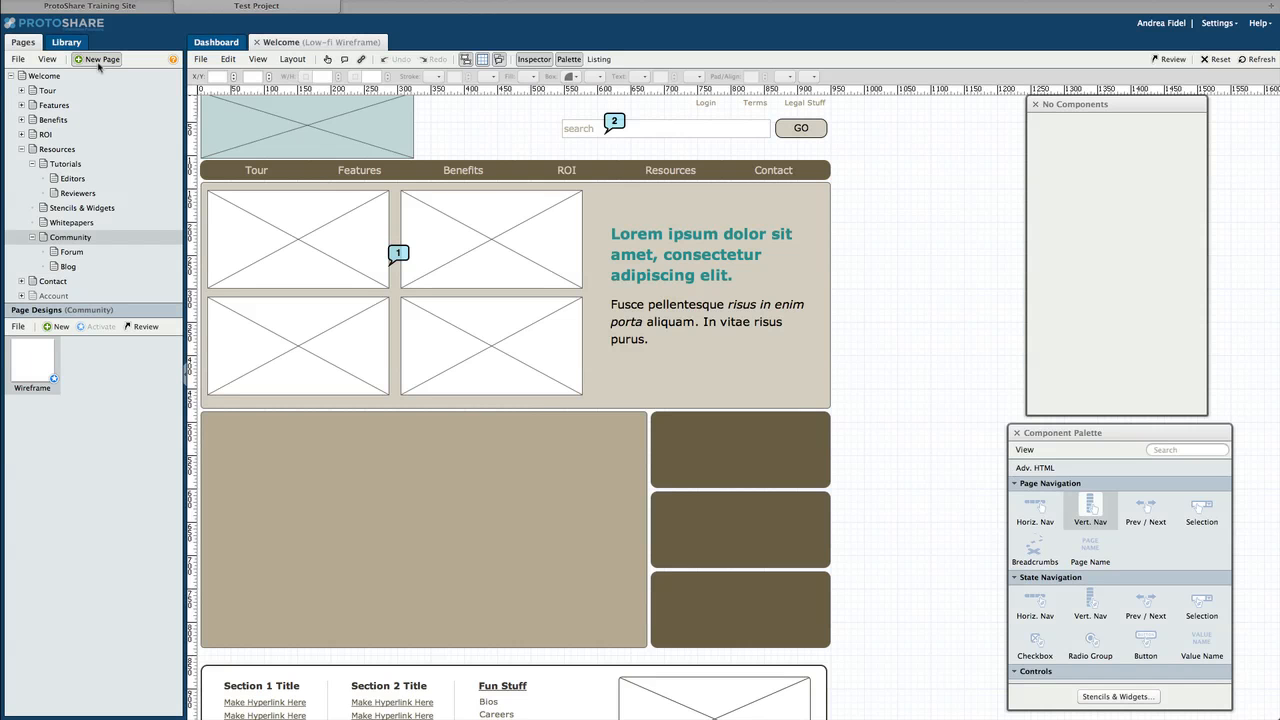
type("Stories")
key("Return")
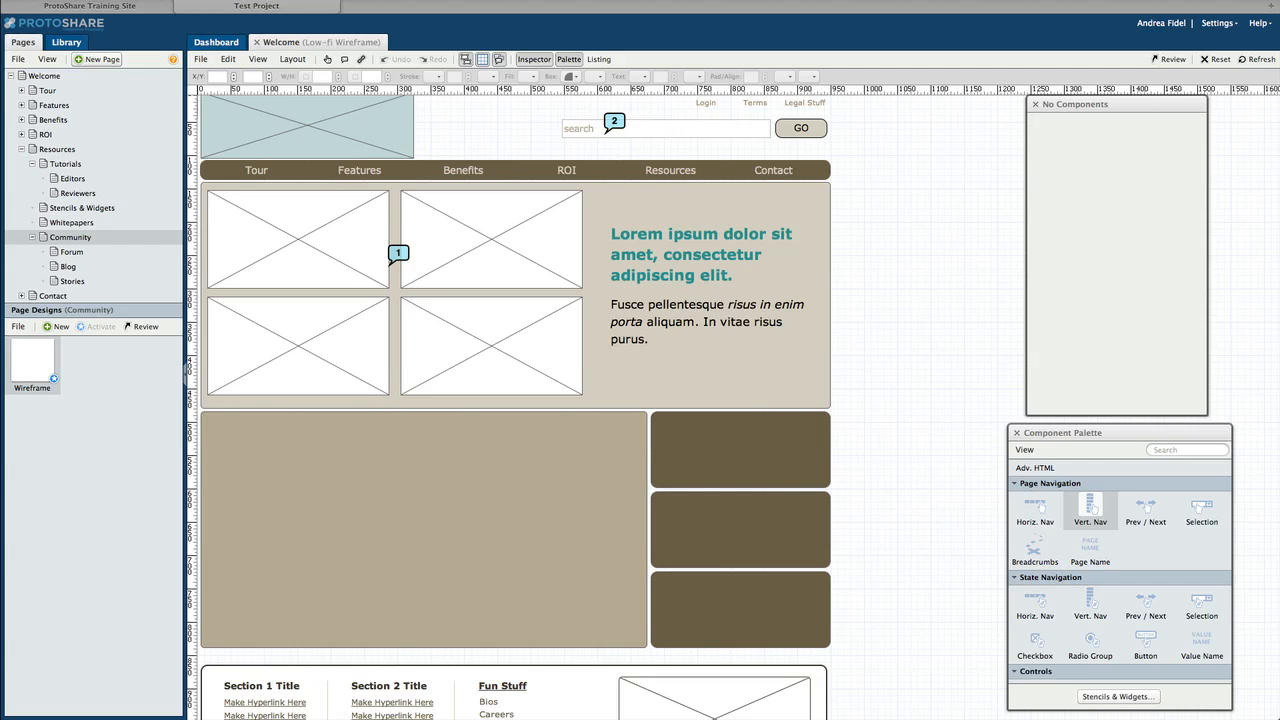
- Refresh the Welcome design and check the Resources drop-down for the Community page in Test Mode
left_click(1255, 62)
left_click(327, 60)
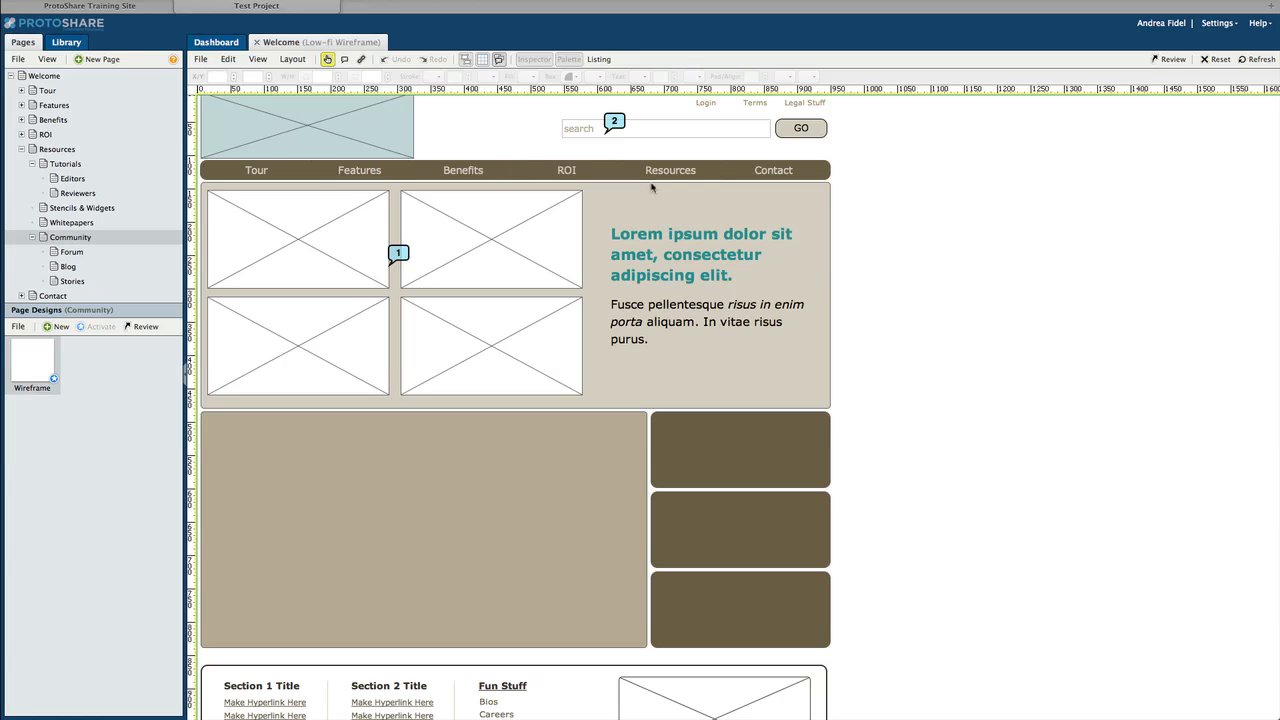
mouse_move(680, 186)
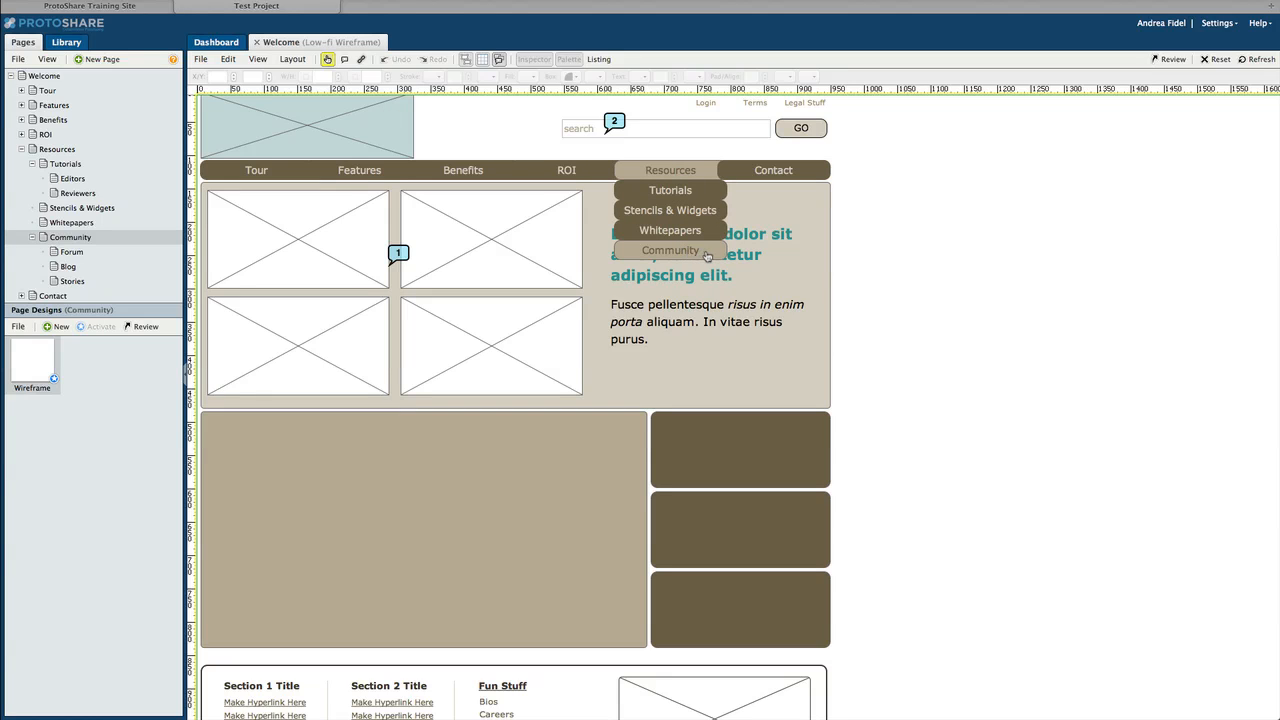
left_click(327, 60)
- Set the Community page's visibility to Hidden from Navigation and save its page info
scroll(125, 231, "down", 2)
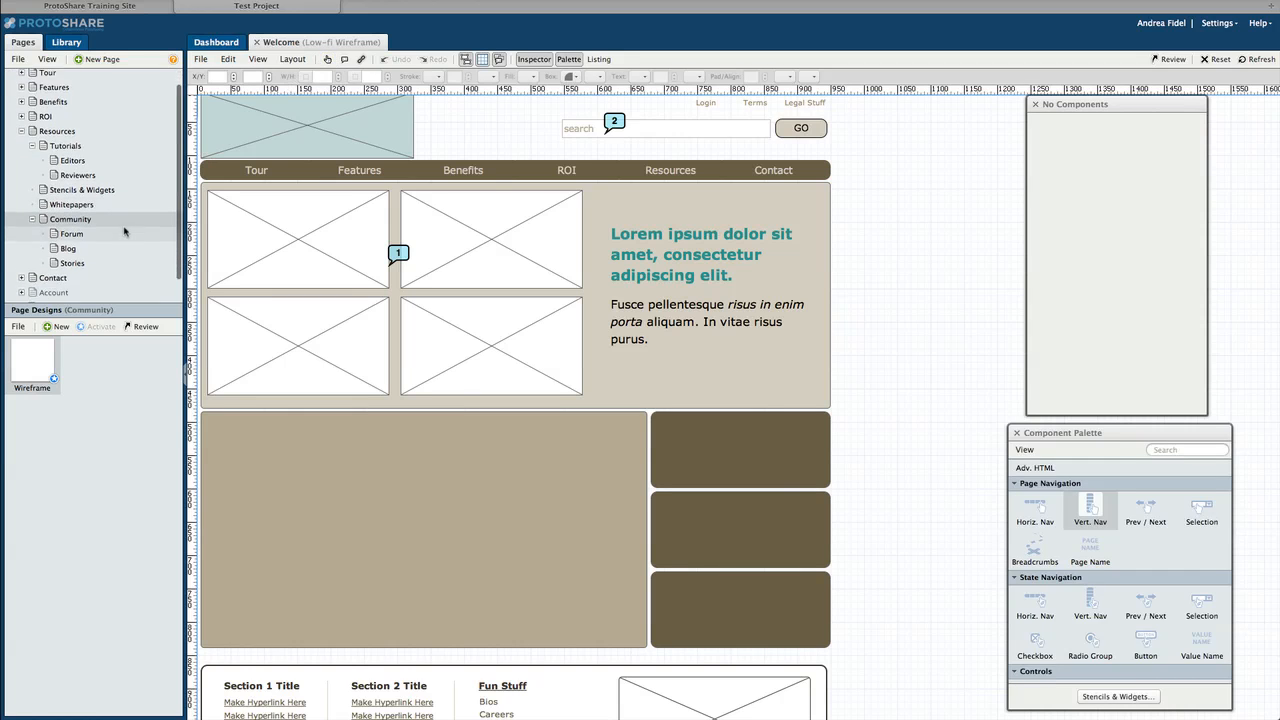
right_click(86, 194)
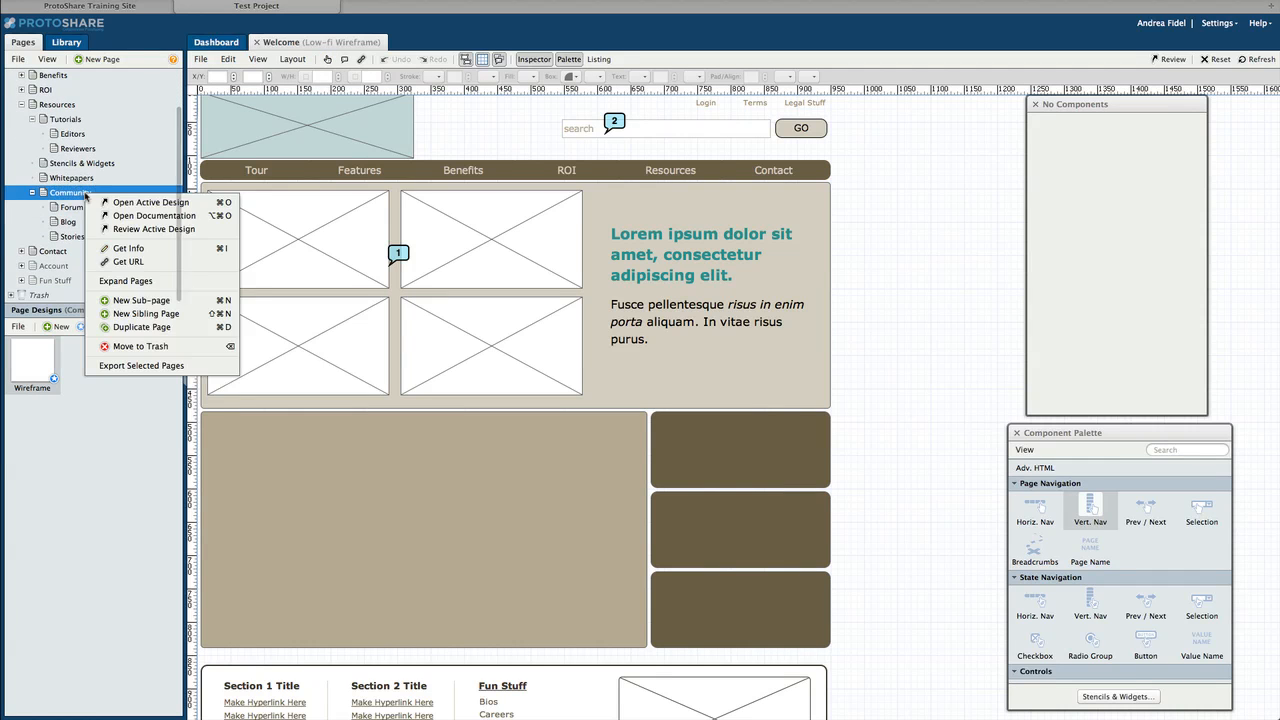
left_click(134, 250)
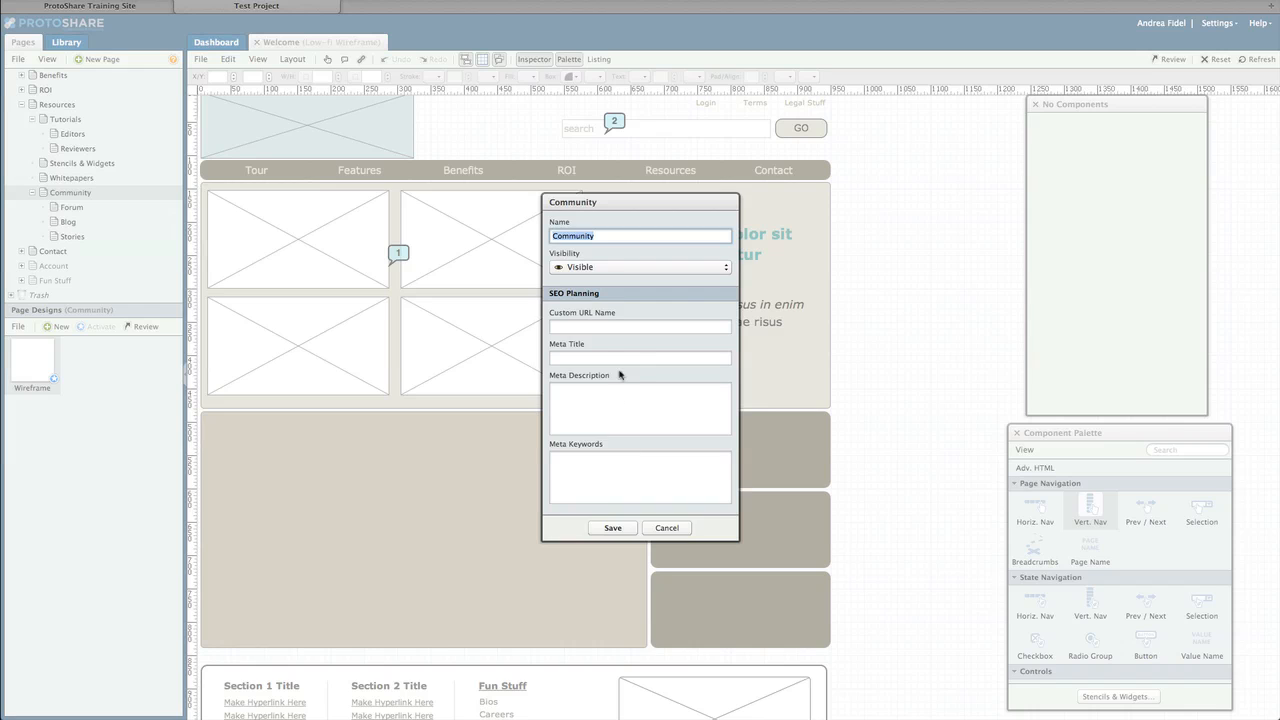
left_click(643, 267)
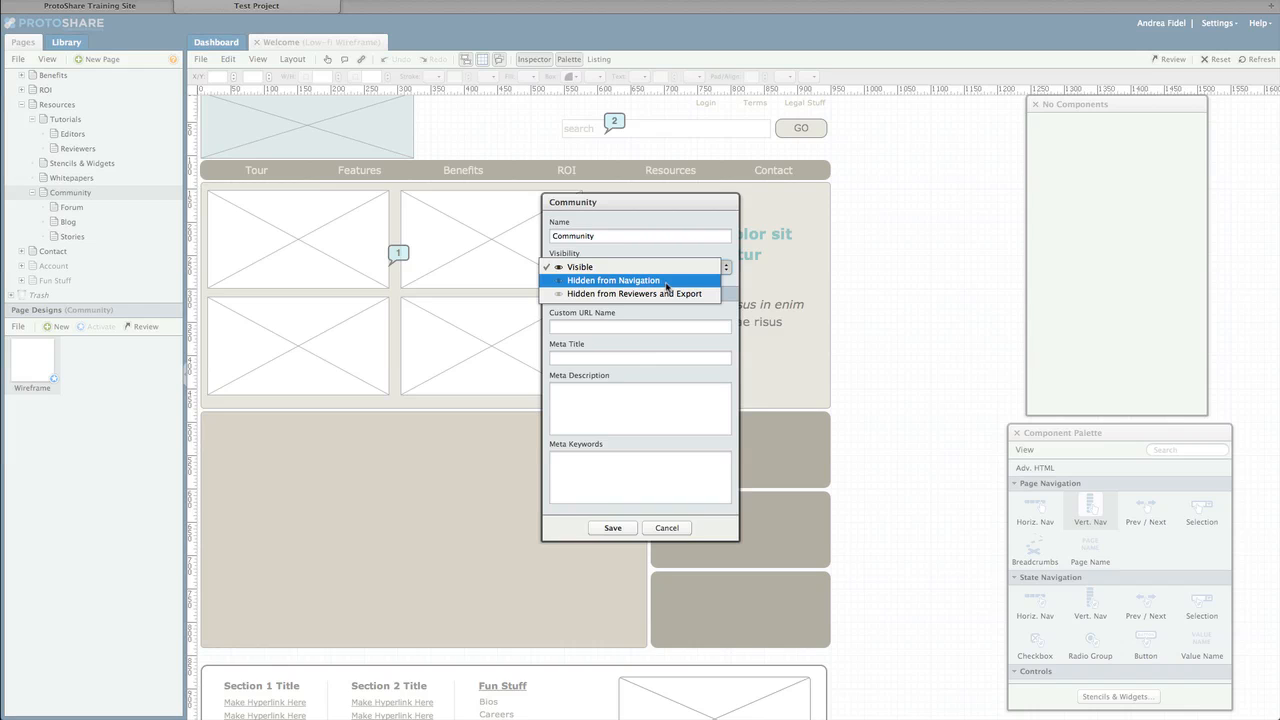
left_click(667, 287)
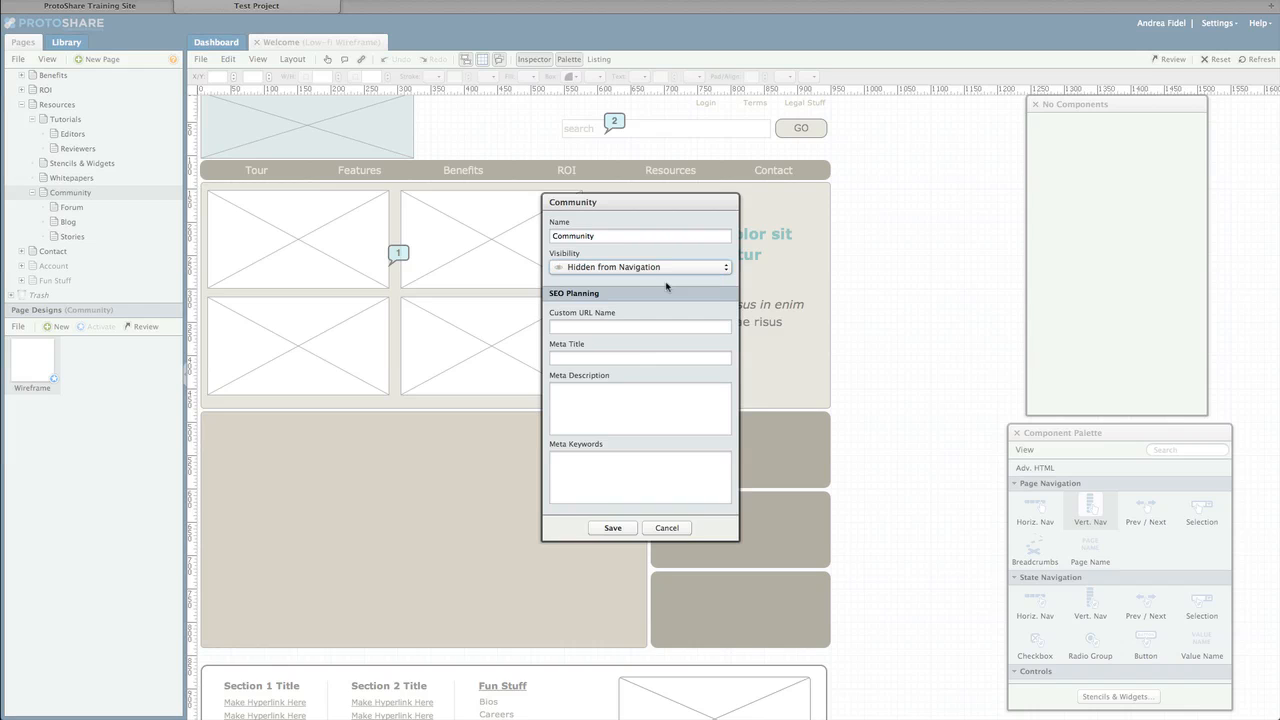
left_click(613, 528)
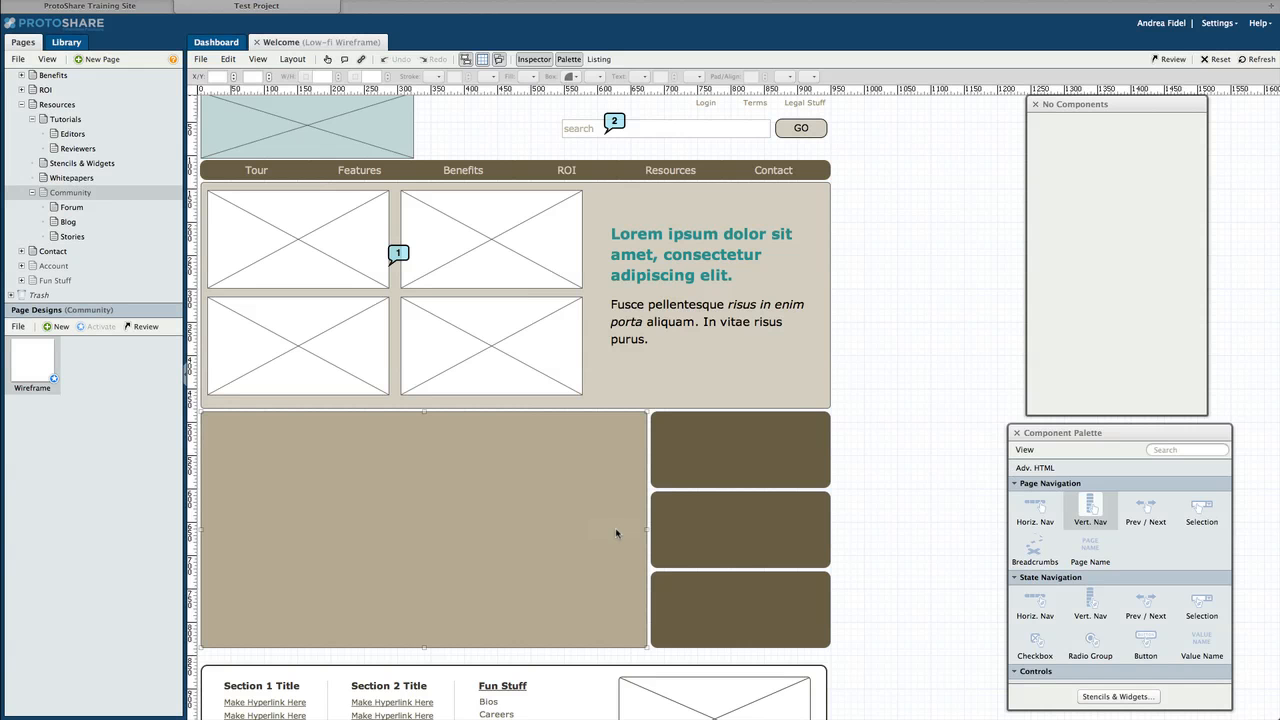
- Refresh the Welcome design and check in Test Mode whether the Resources drop-down still lists the Community page
left_click(1254, 59)
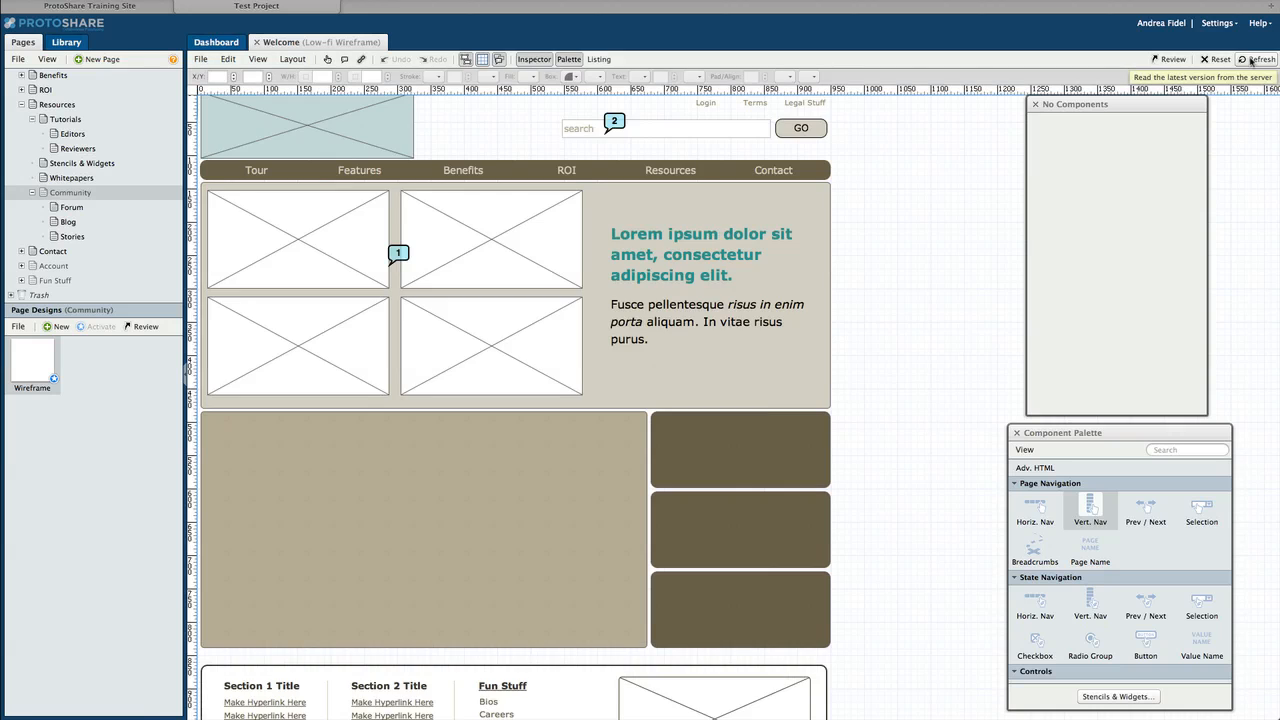
left_click(328, 60)
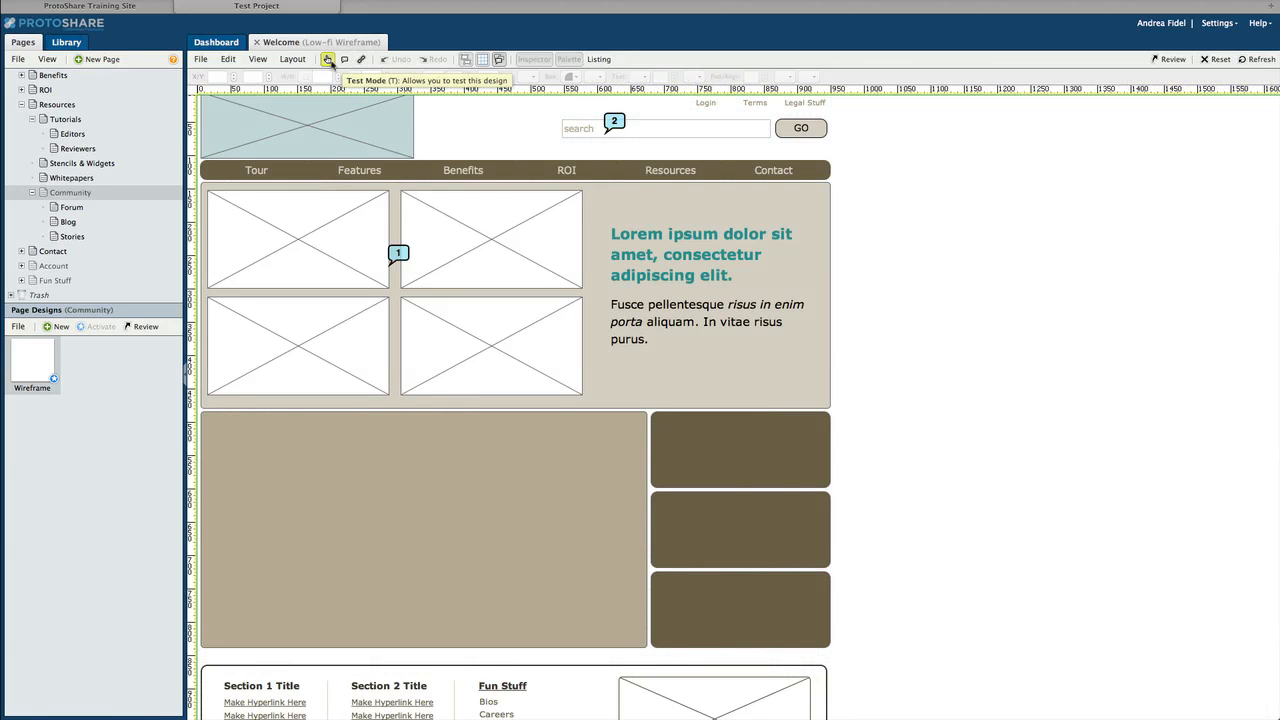
mouse_move(658, 170)
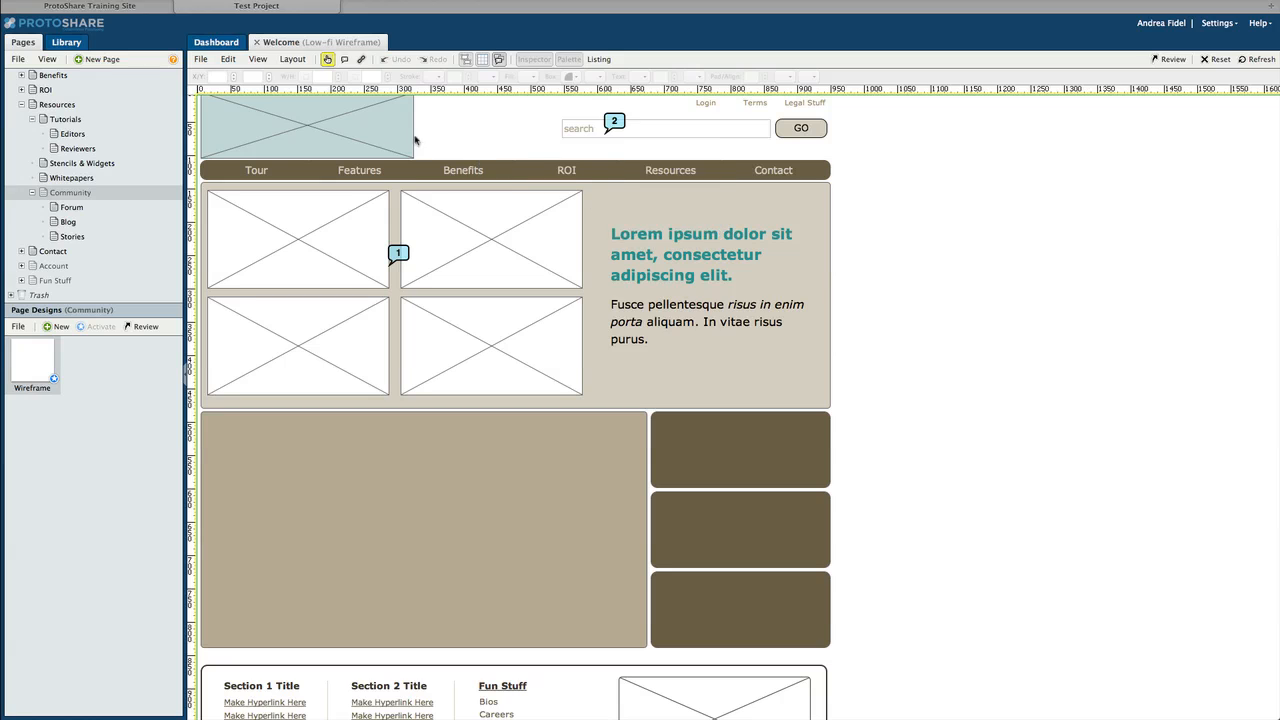
left_click(327, 61)
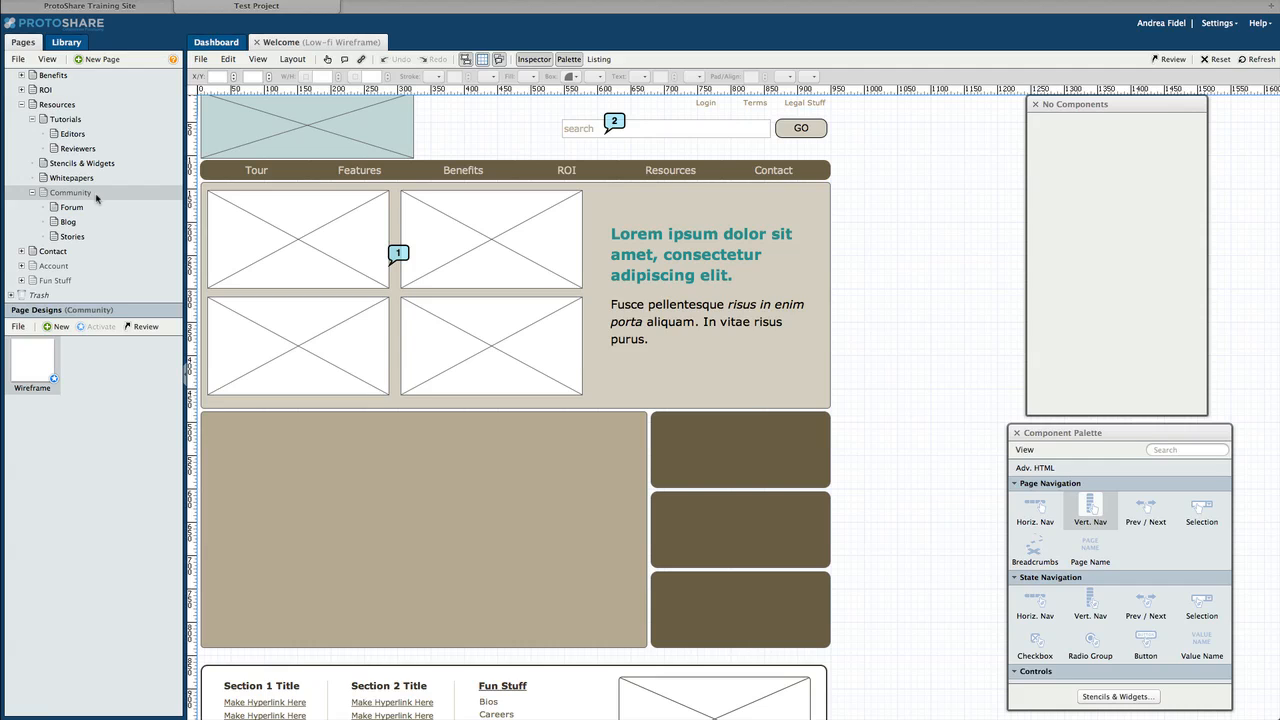
- Duplicate the Resources page with its sub-pages and expand the copy in the page tree
right_click(60, 106)
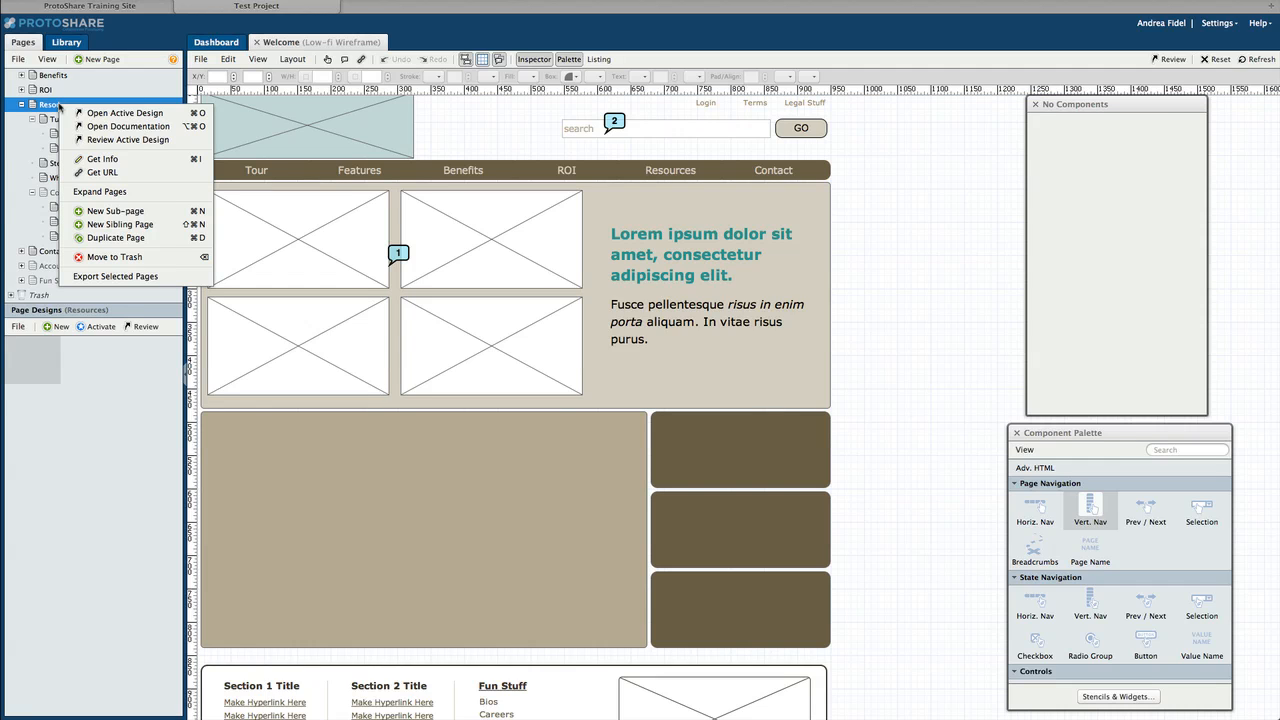
left_click(113, 238)
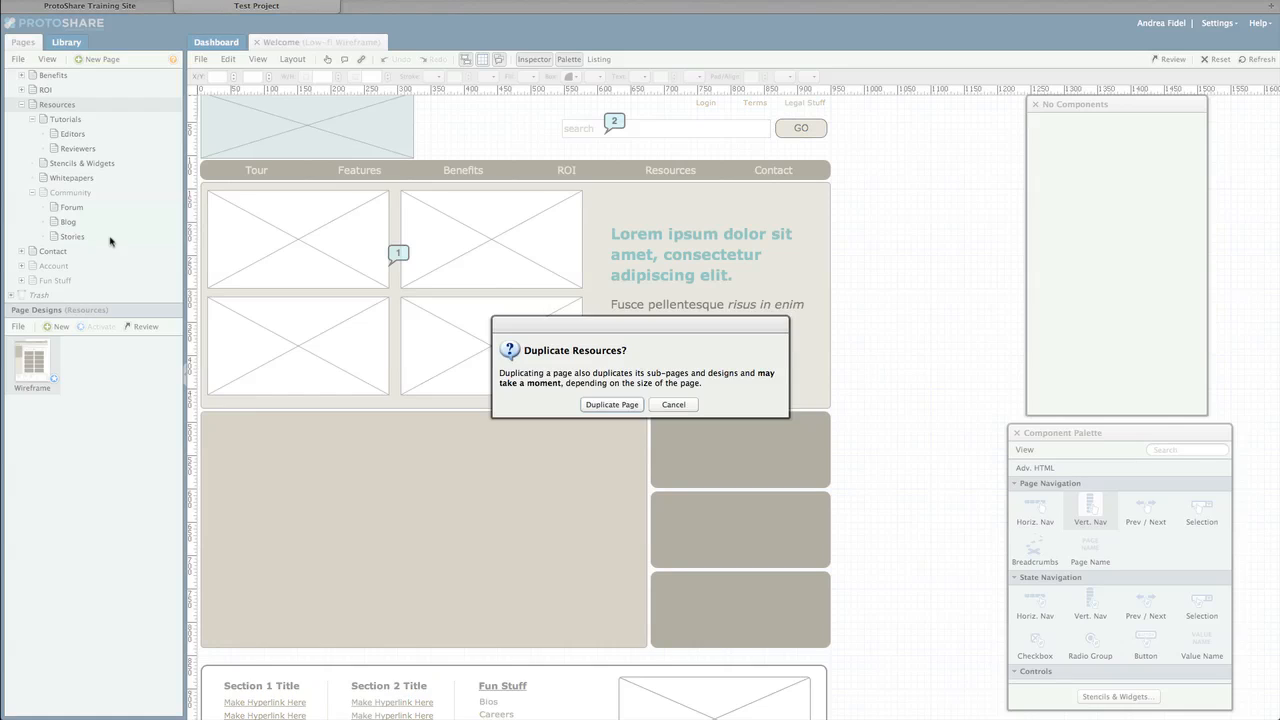
left_click(612, 404)
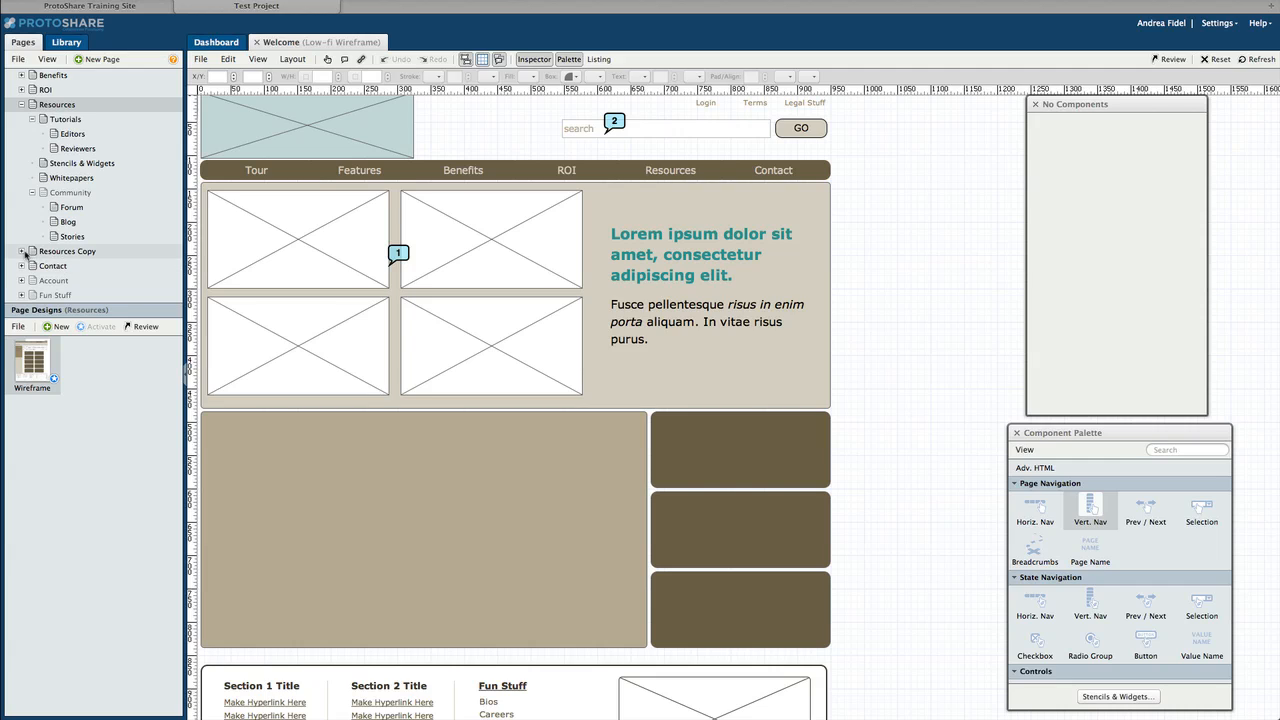
left_click(21, 254)
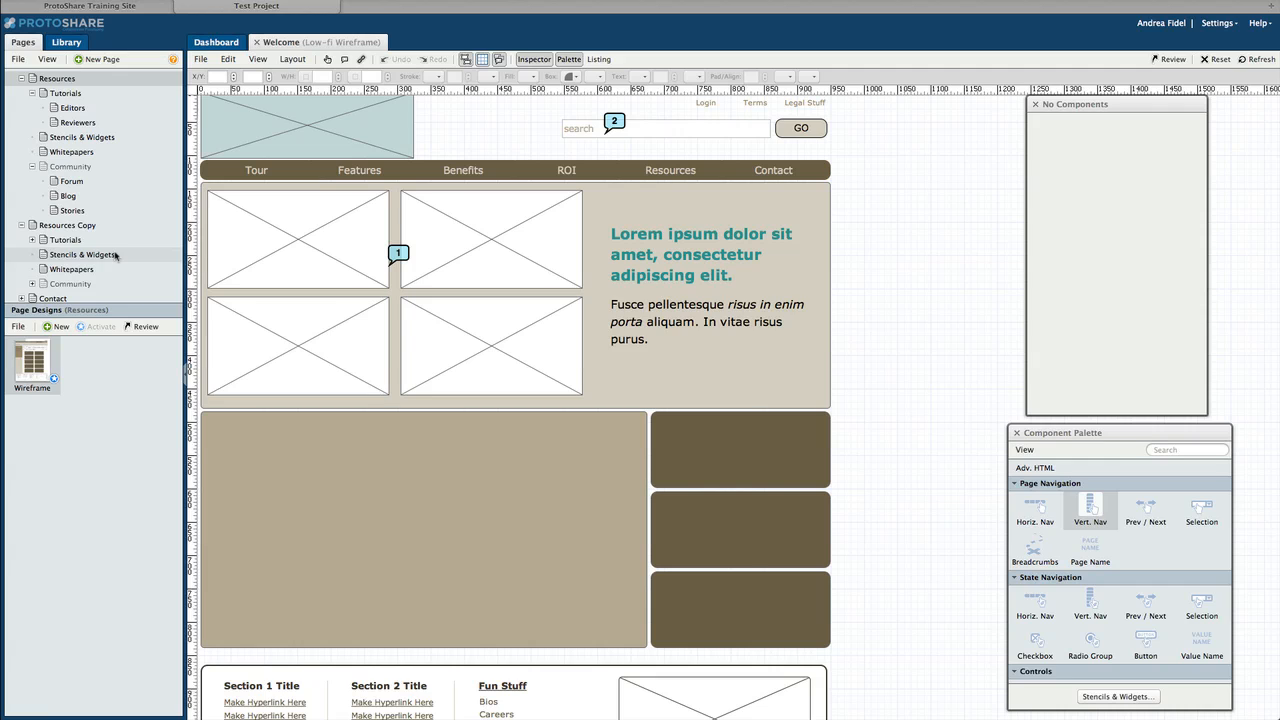
scroll(62, 232, "down", 2)
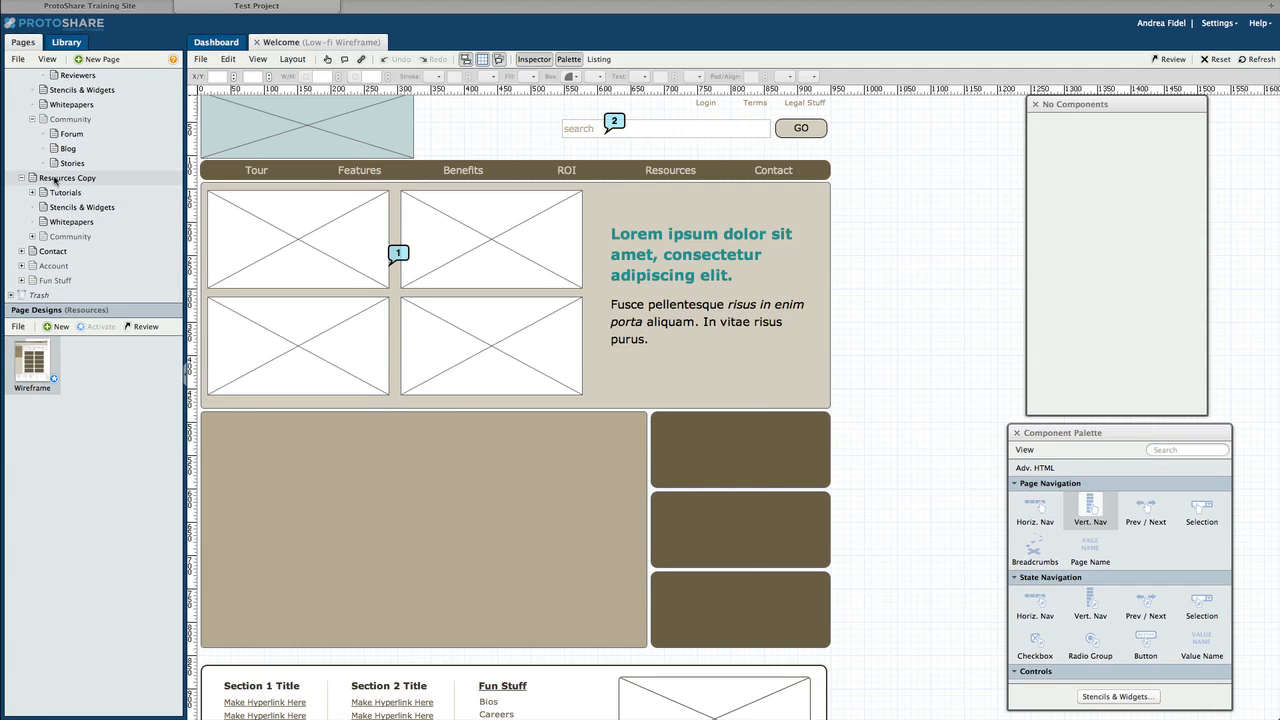
- Move the Resources Copy page and the Community page under Resources to the Trash
left_click_drag(60, 178, 45, 296)
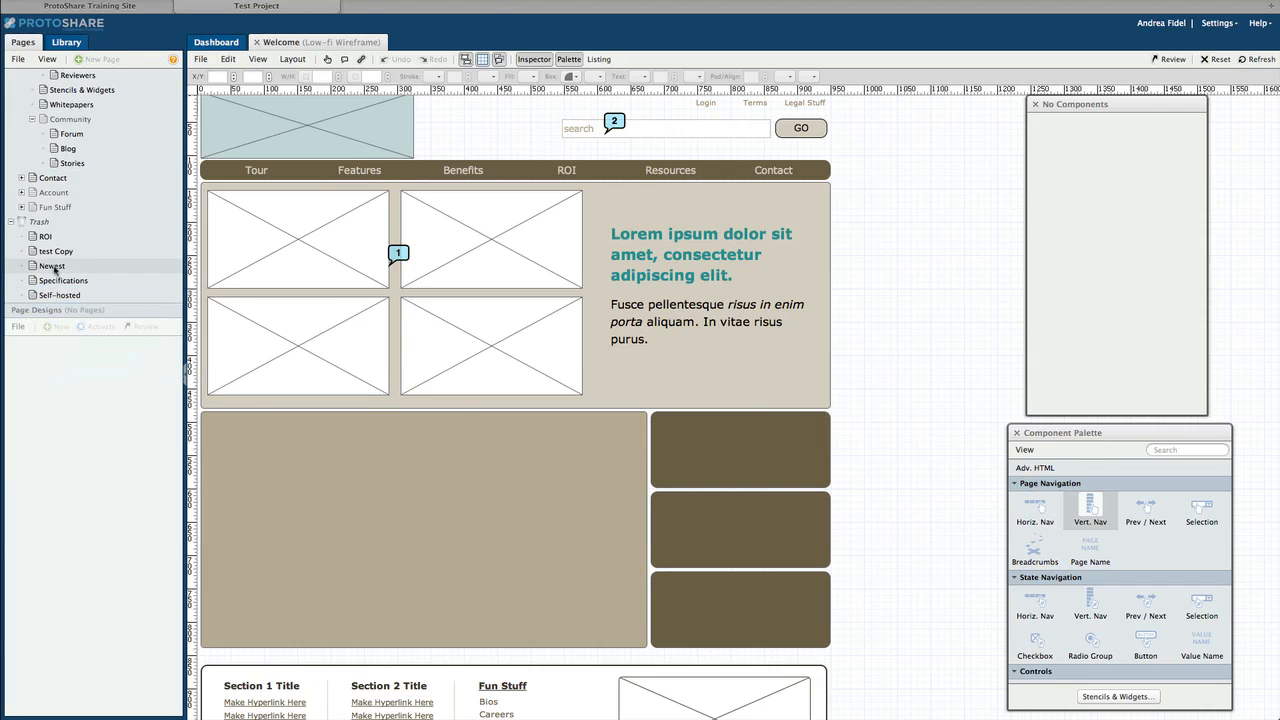
right_click(69, 121)
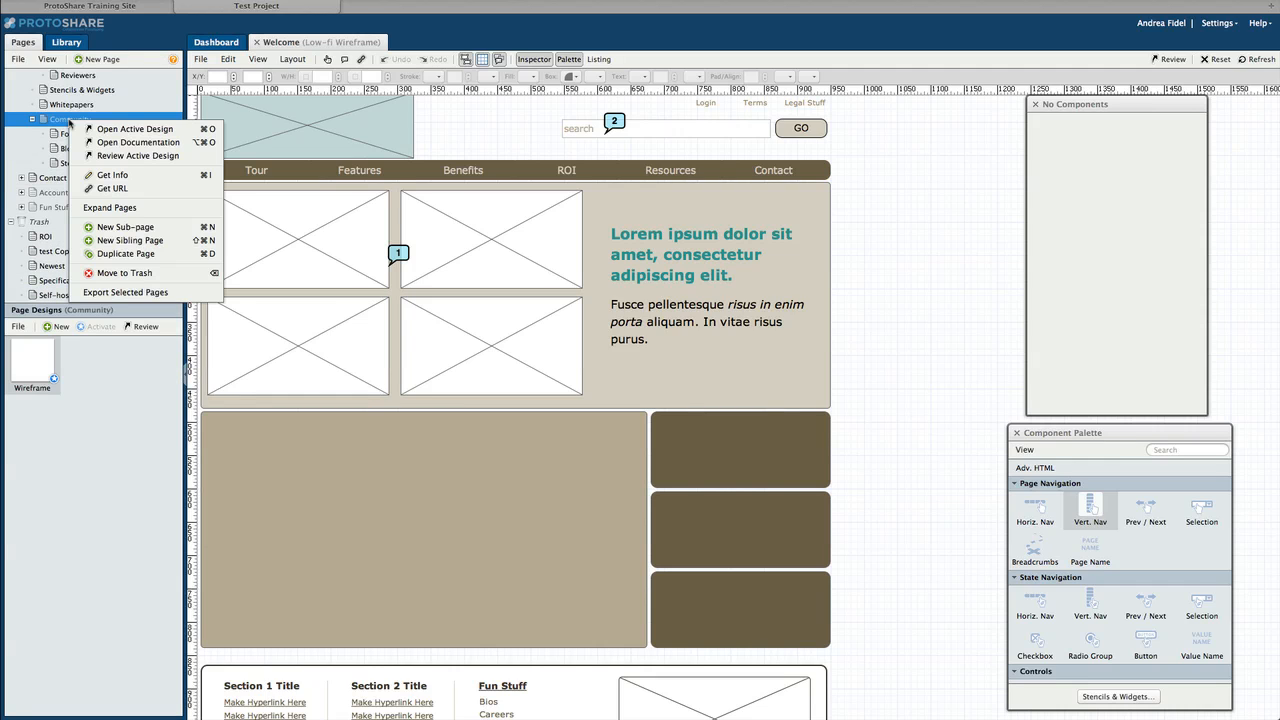
left_click(124, 274)
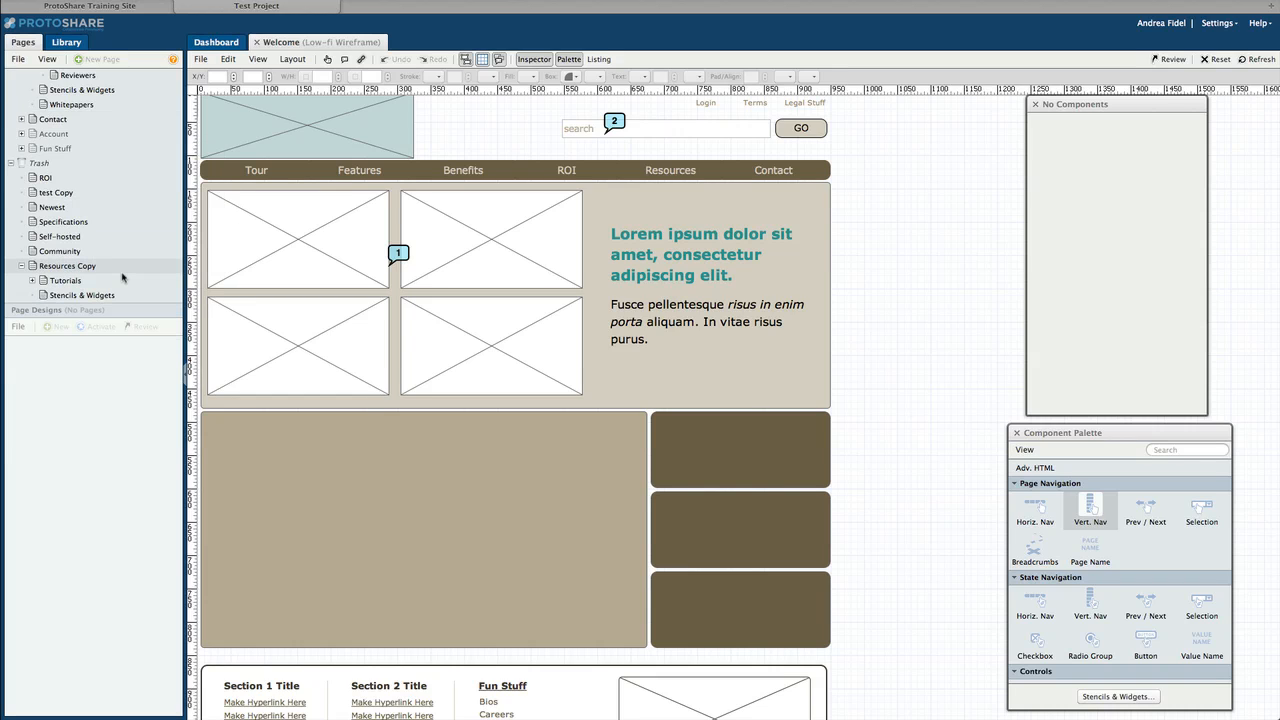
- Empty the Trash to permanently remove all pages in it
right_click(47, 166)
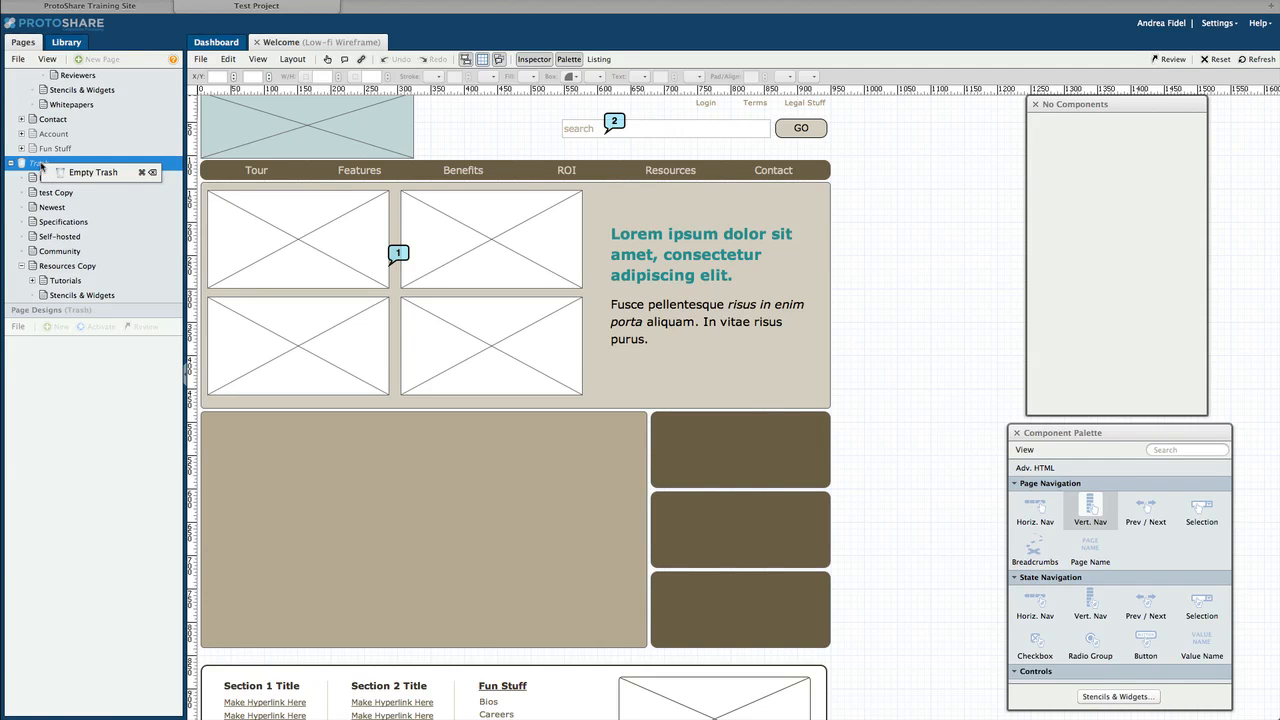
left_click(120, 175)
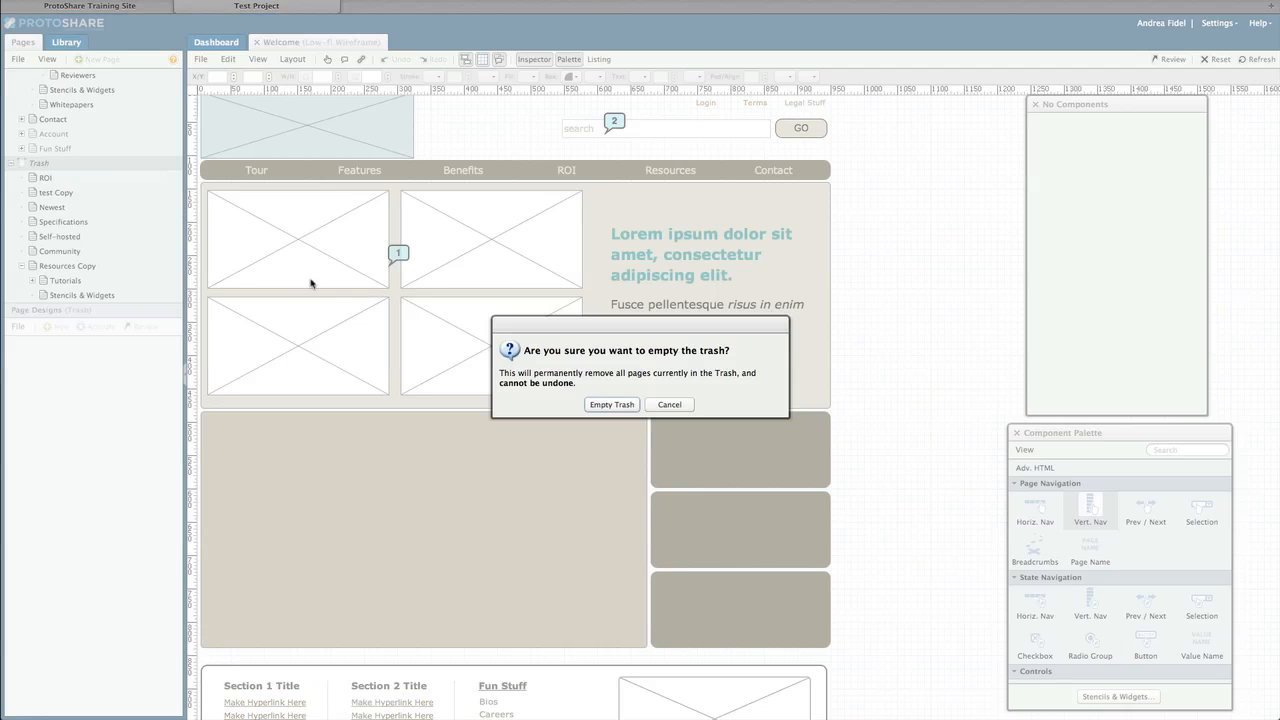
left_click(612, 405)
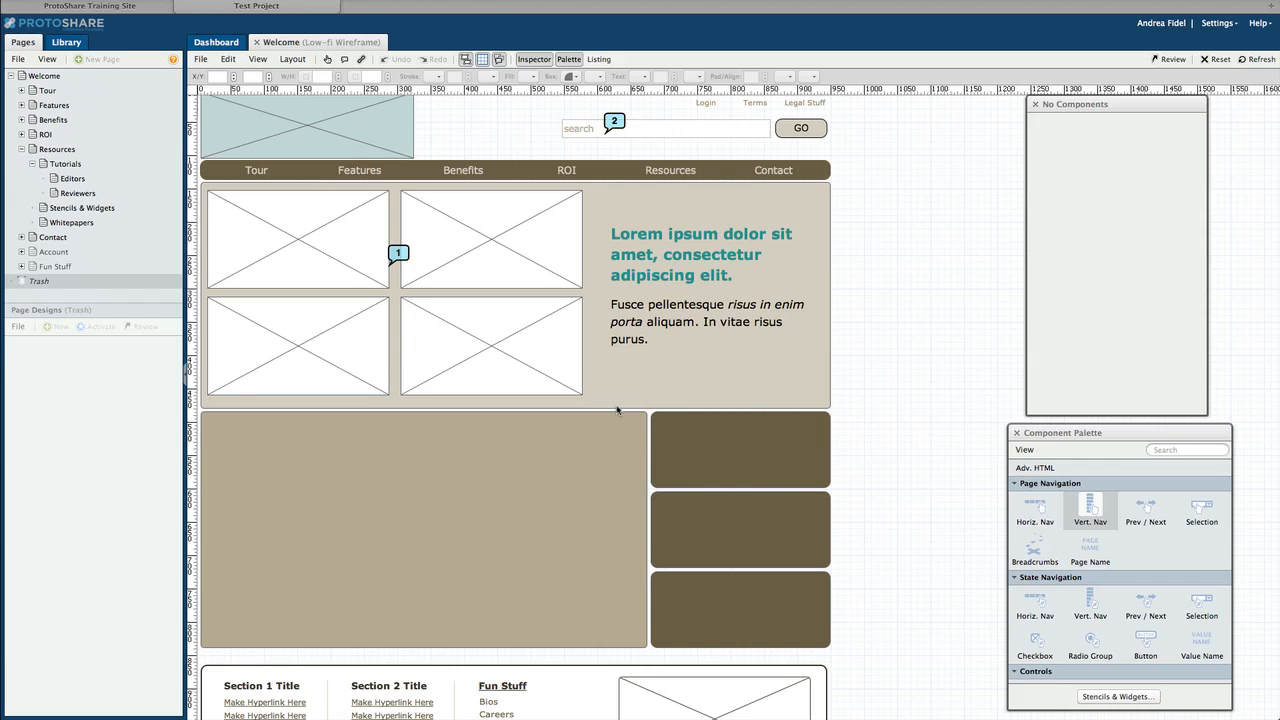
- Generate the page diagram from the Welcome page without thumbnail images, view the site structure and return to Test Project
left_click(47, 77)
left_click(49, 61)
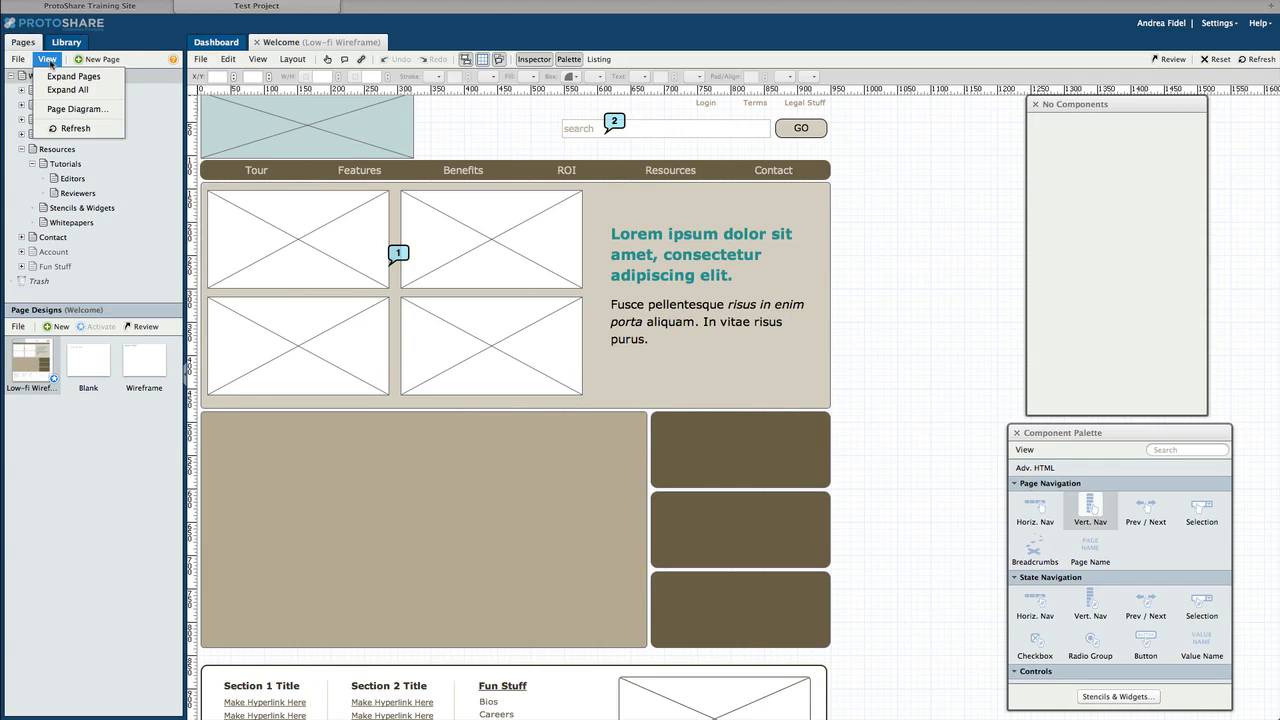
left_click(67, 110)
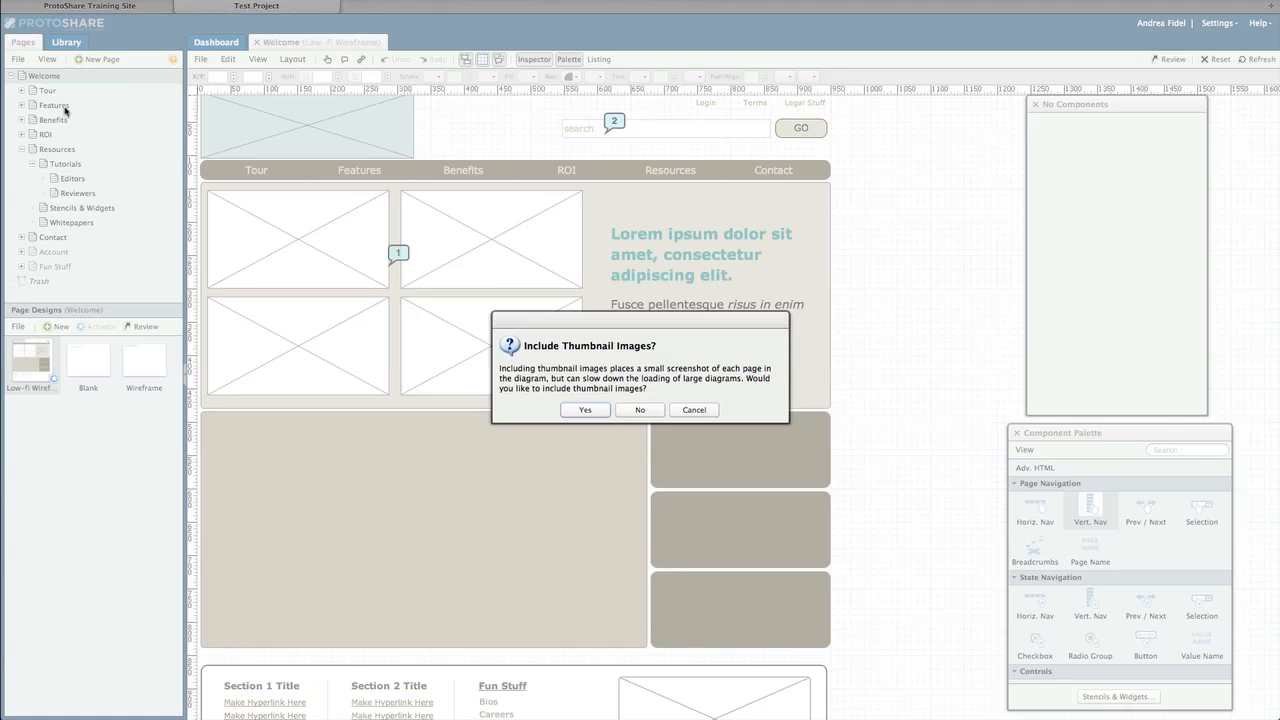
left_click(637, 411)
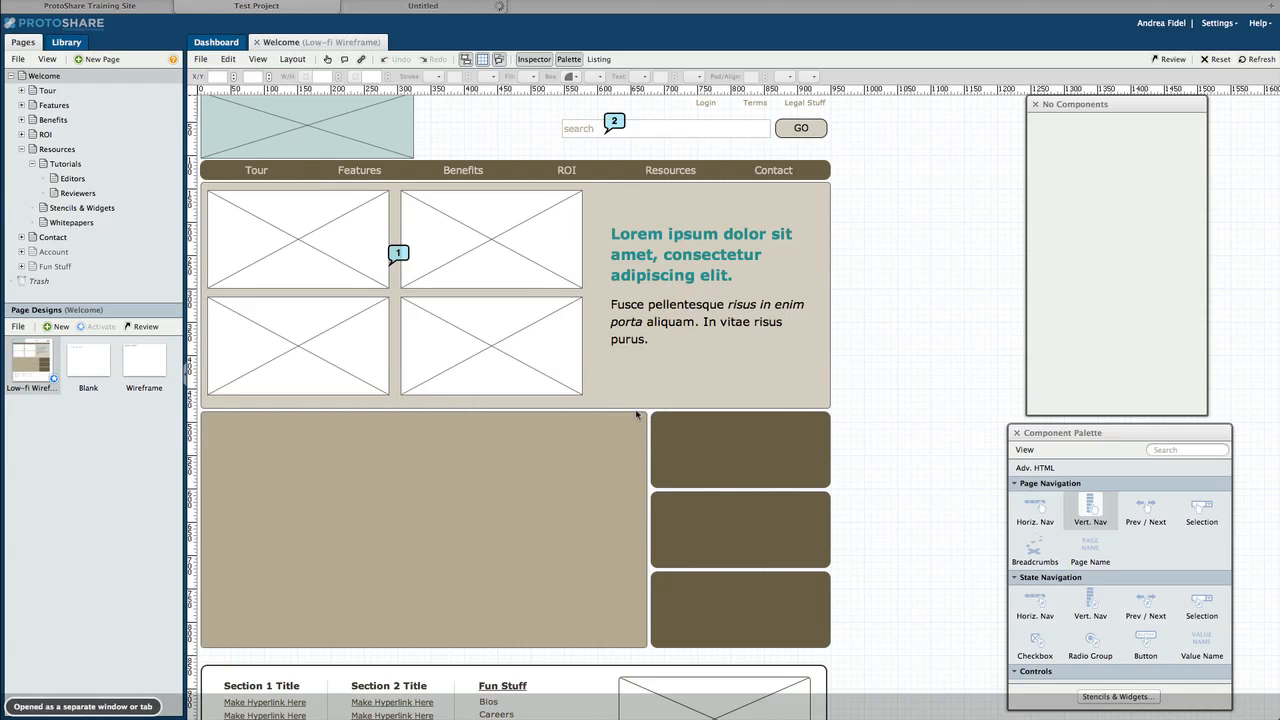
left_click(435, 8)
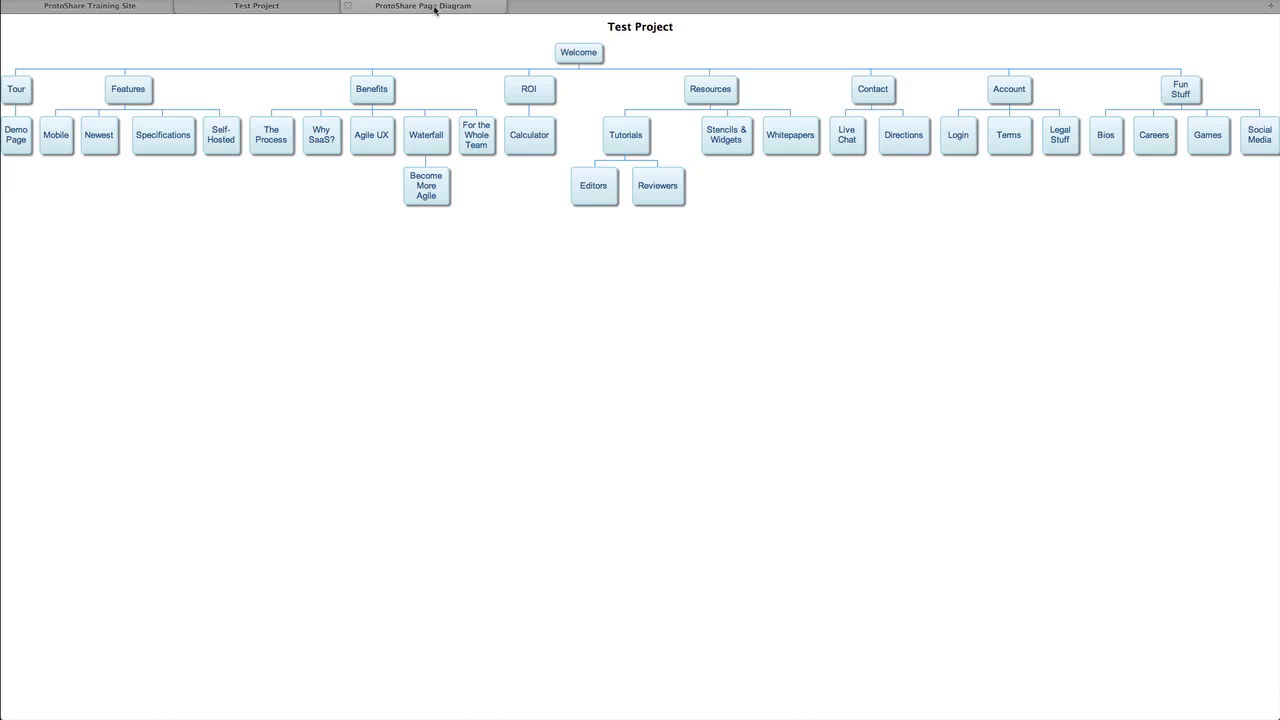
left_click(278, 7)
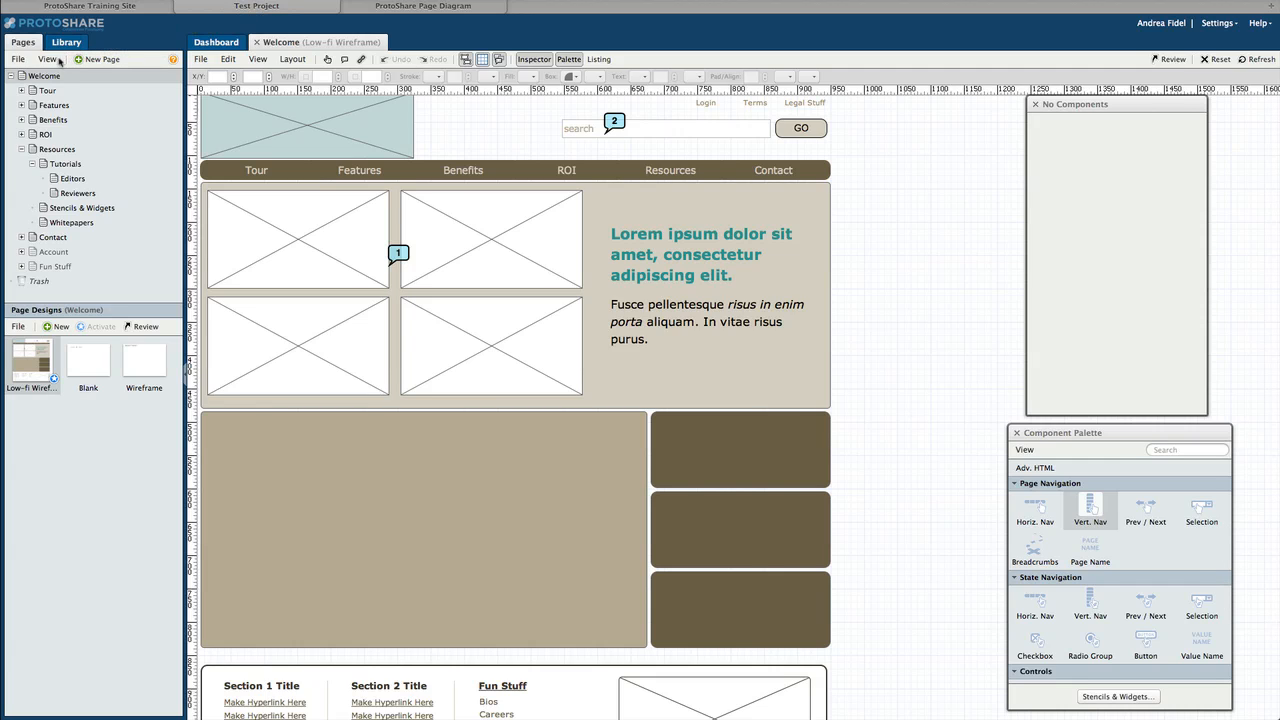
- Open the documentation of the Welcome page and place the cursor in its empty text area
left_click(19, 59)
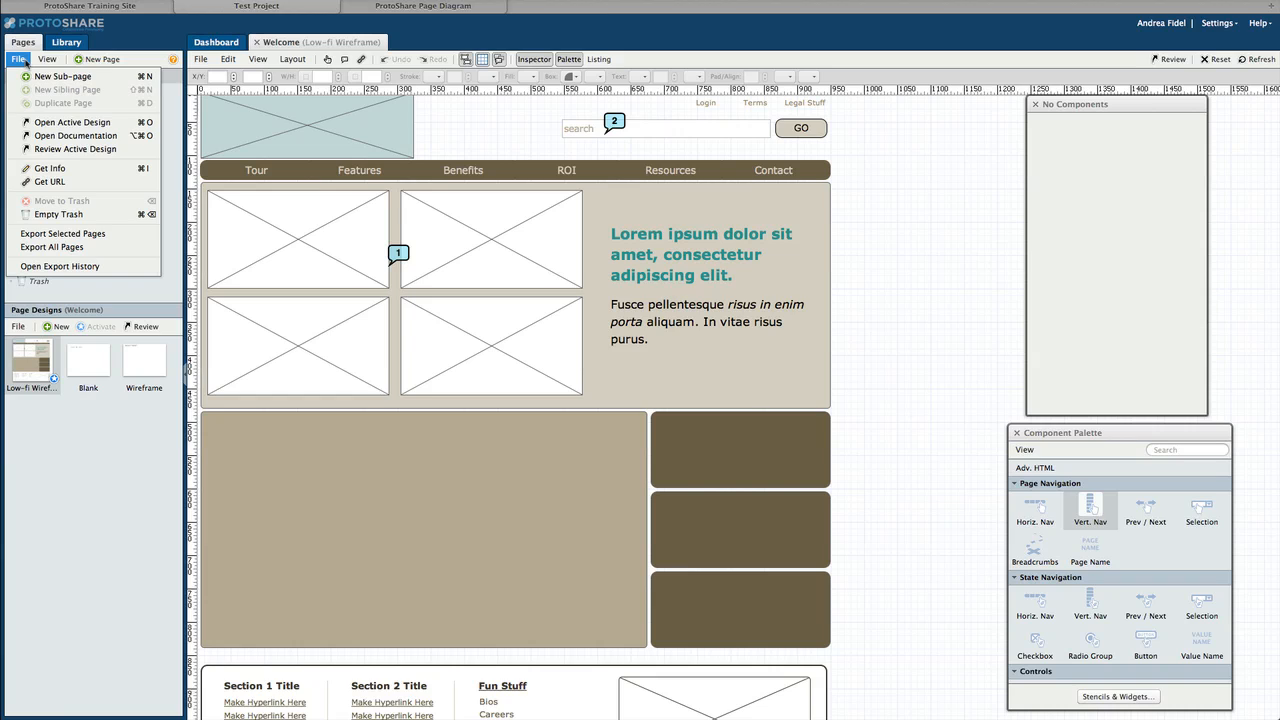
left_click(43, 135)
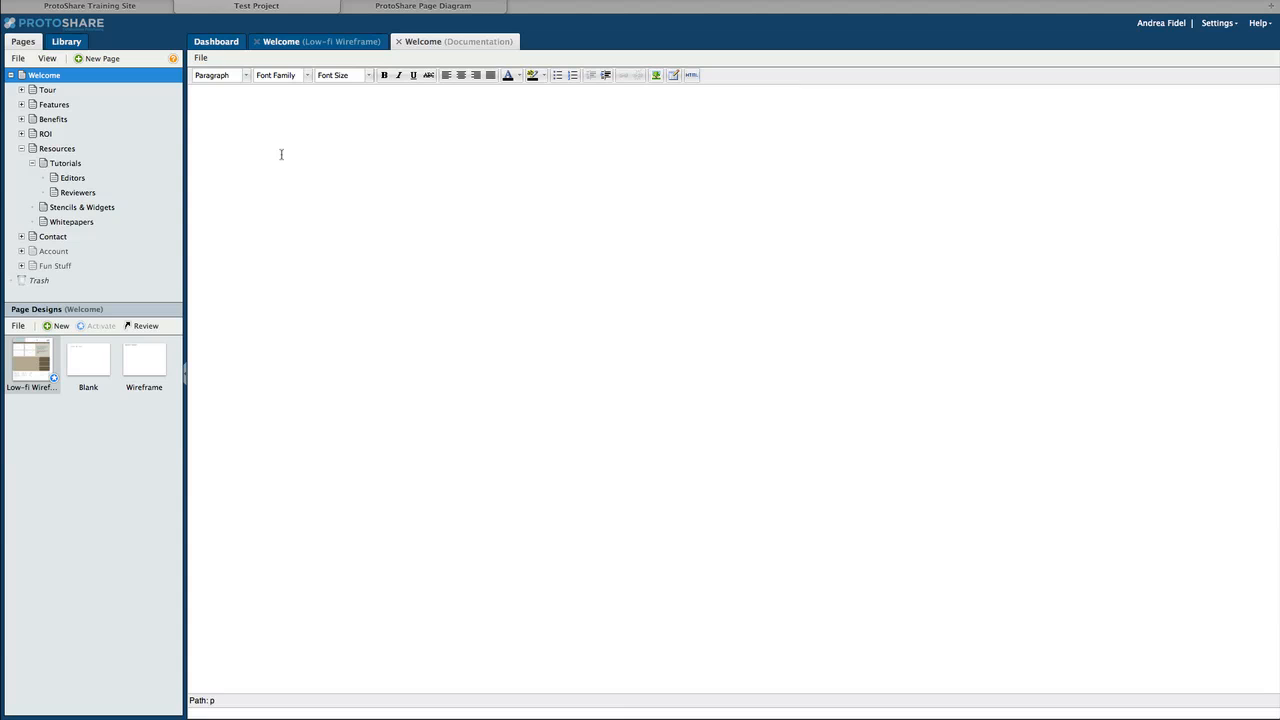
left_click(281, 154)
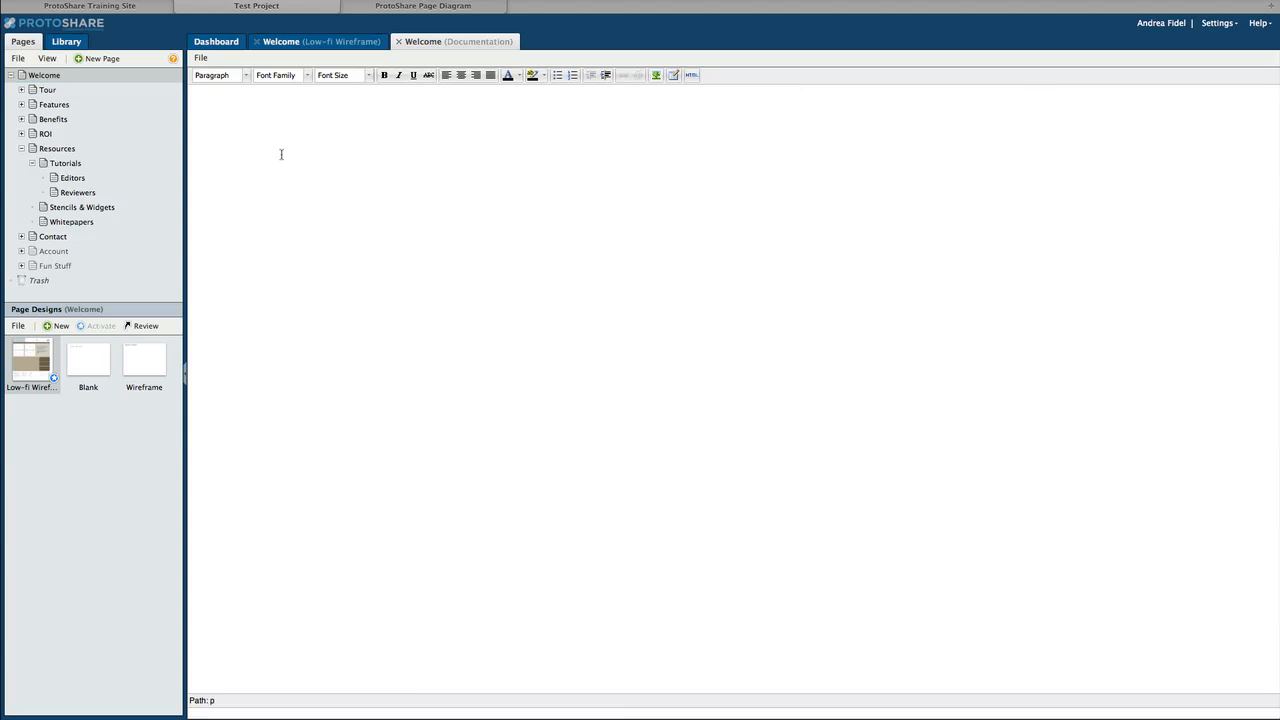